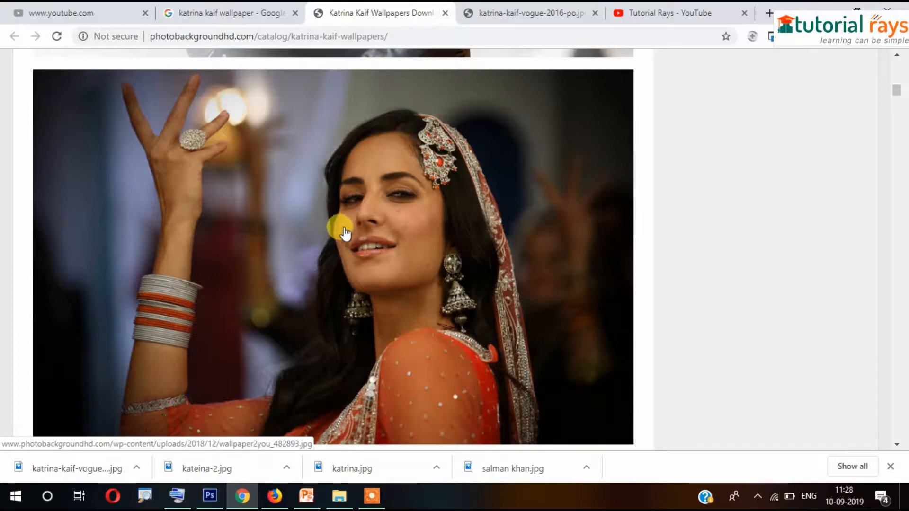
Open the wallpaper image full-size in its own Chrome tab
right_click(344, 231)
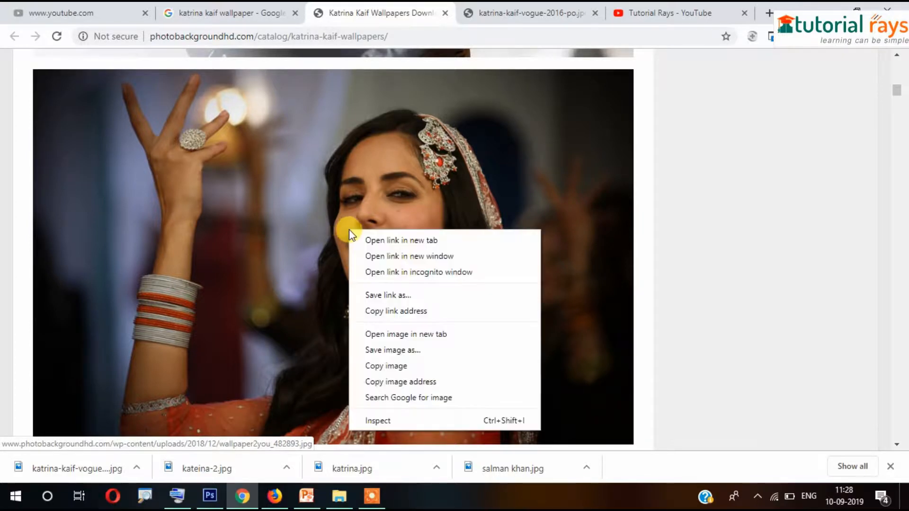
click(449, 334)
click(454, 11)
click(494, 187)
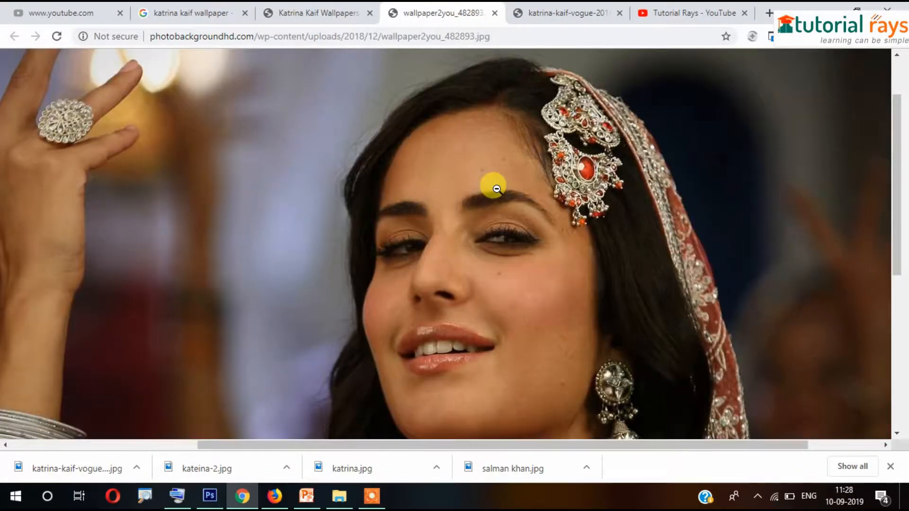
click(494, 188)
Save the wallpaper to the Desktop as katrina-3.jpg
key(ctrl+s)
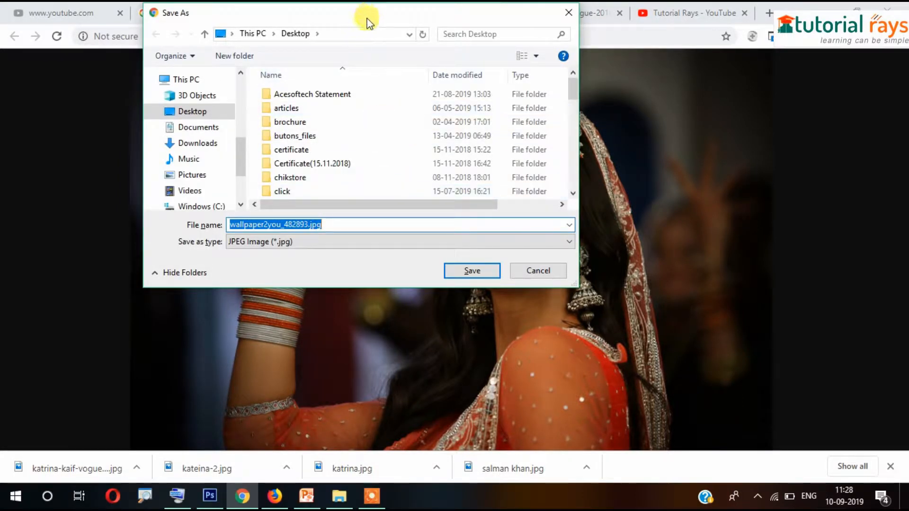
drag(367, 19, 488, 90)
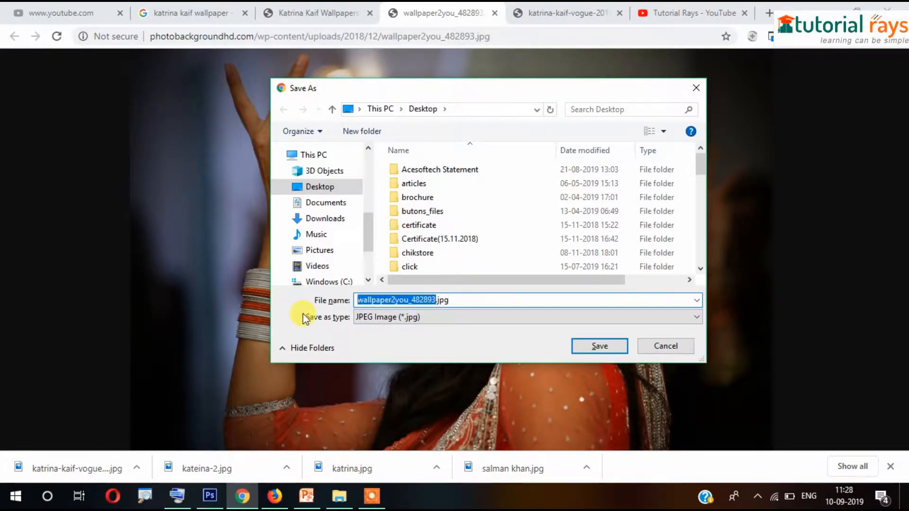
text(ka)
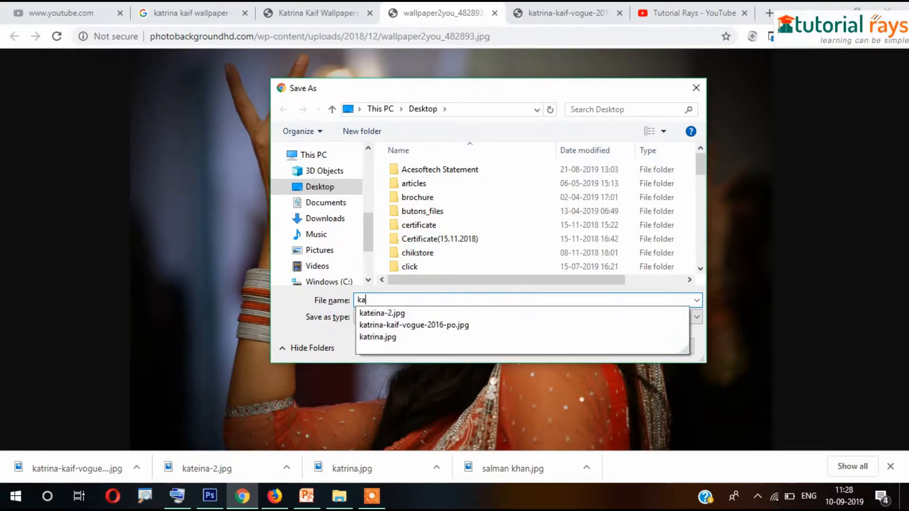
text(trina-3)
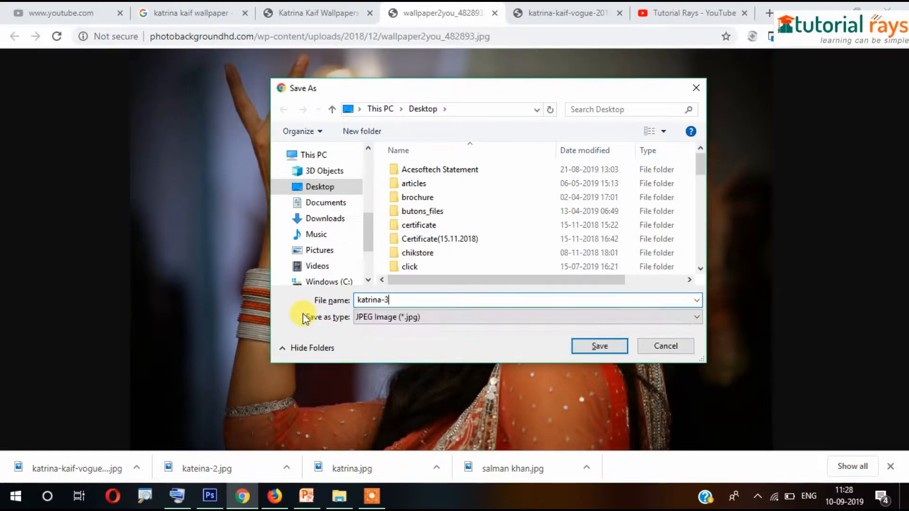
key(Return)
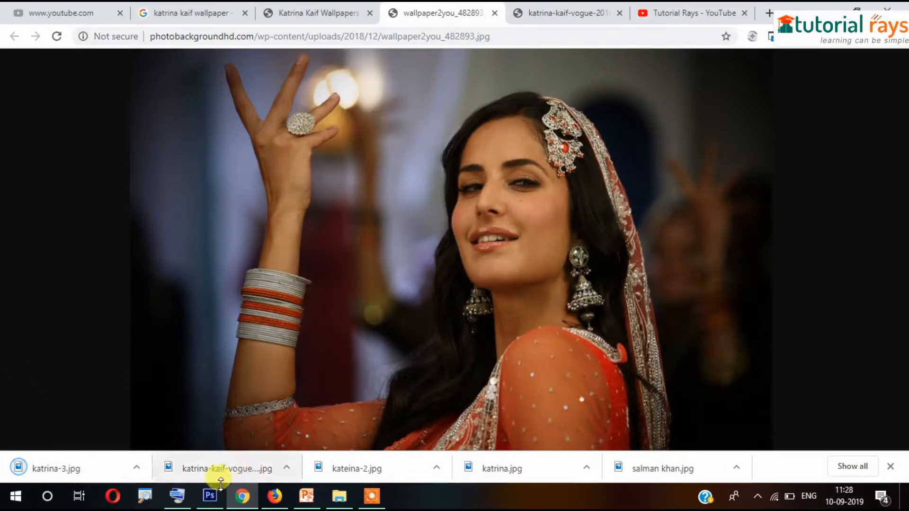
click(210, 496)
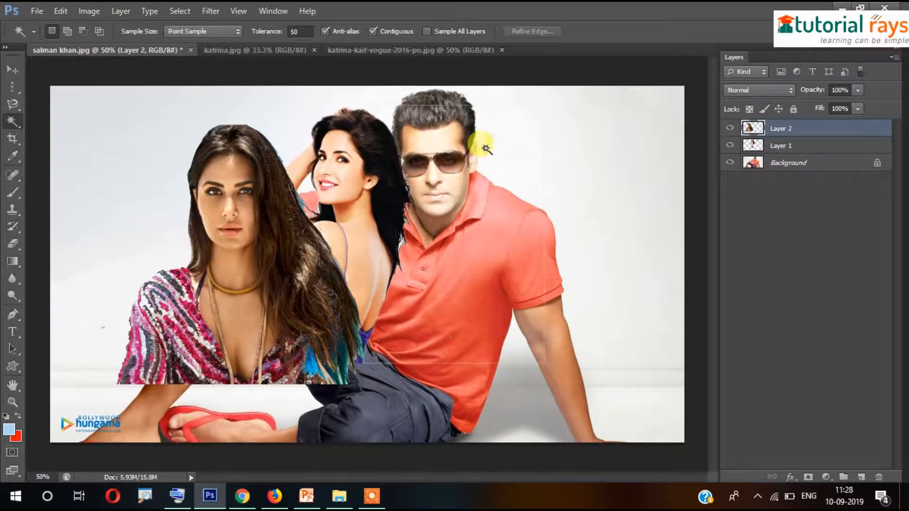
Hide the Layer 2 and Layer 1 Katrina cut-outs so only Salman shows
click(13, 70)
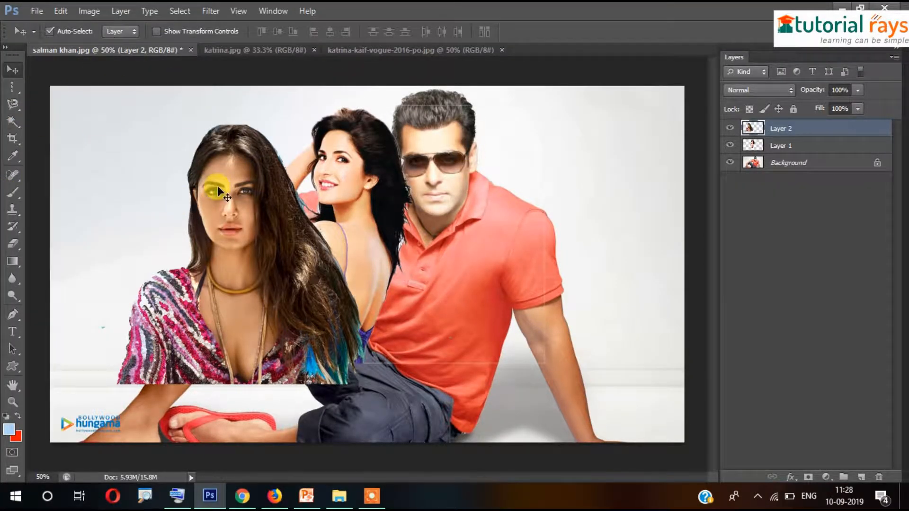
click(729, 129)
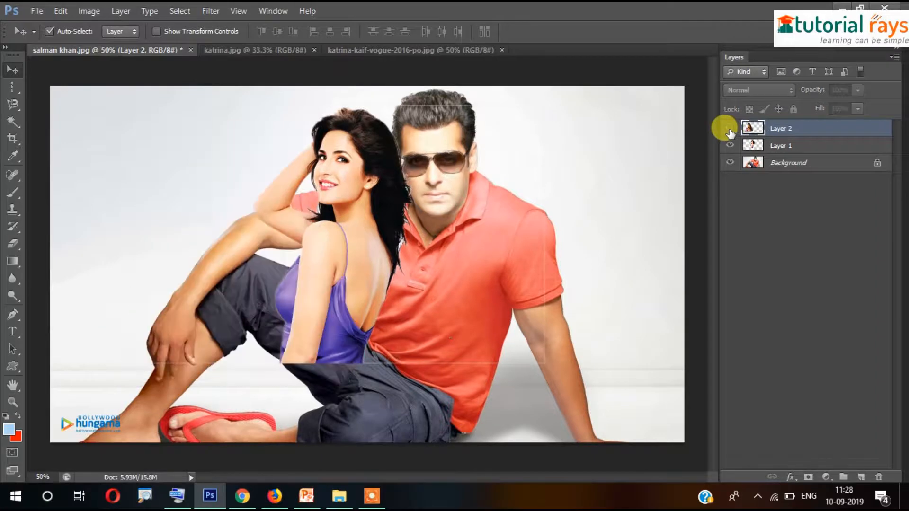
click(370, 172)
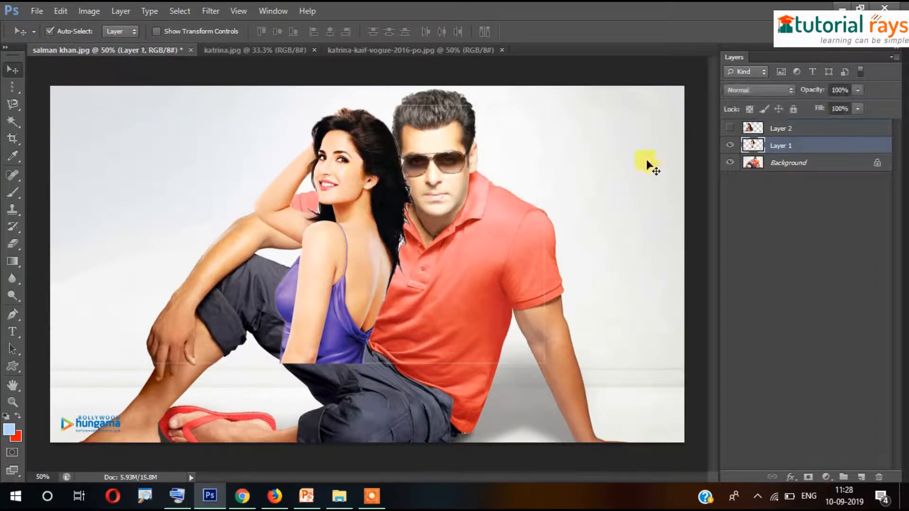
click(729, 145)
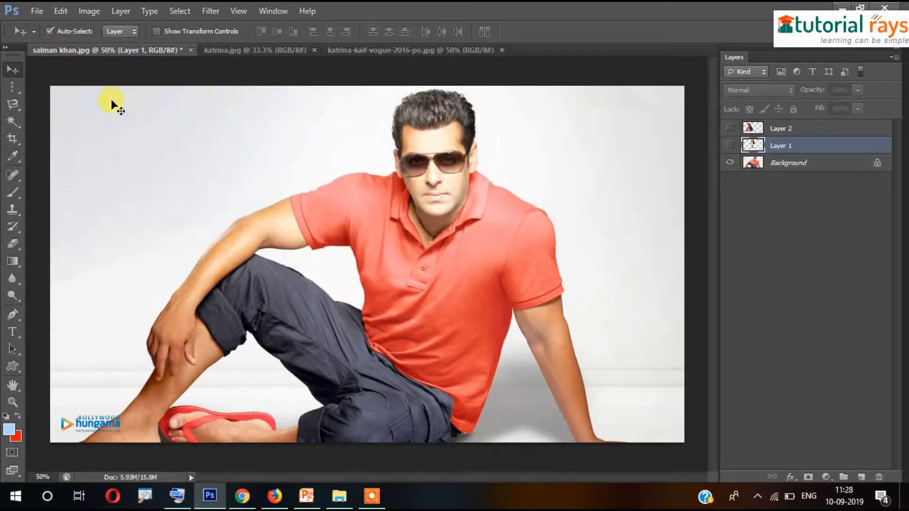
Open katrina-3.jpg as a new document via File > Open
click(36, 10)
click(50, 38)
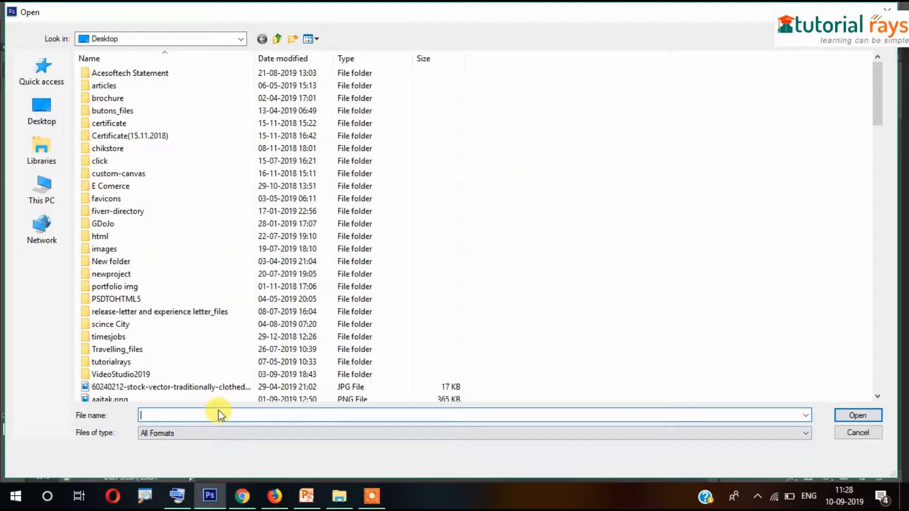
text(katrina)
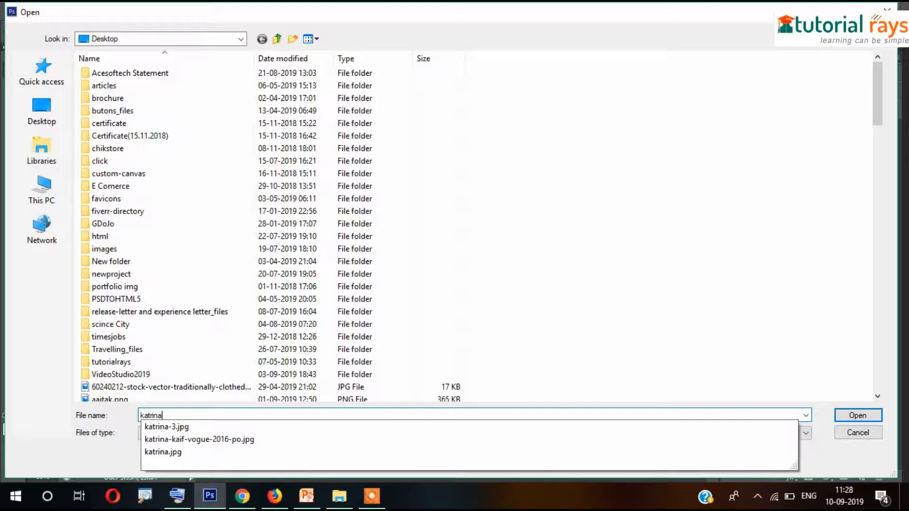
click(181, 426)
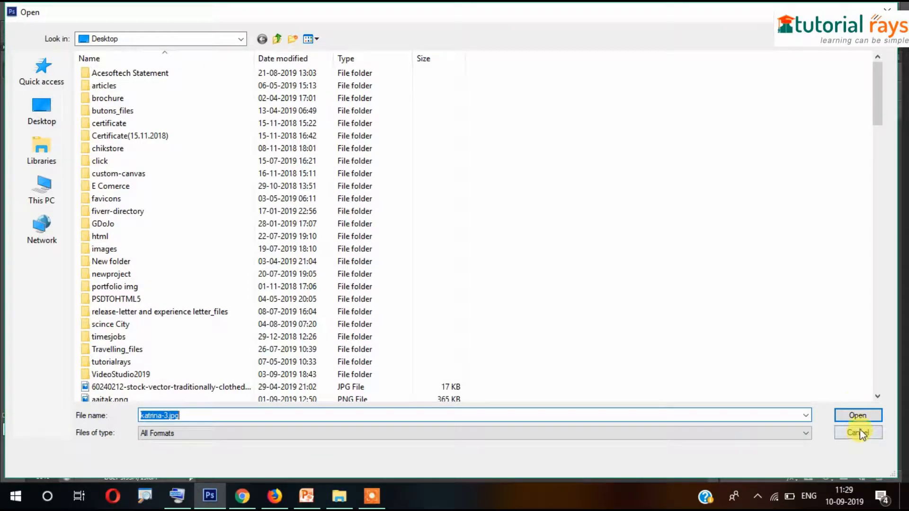
click(855, 410)
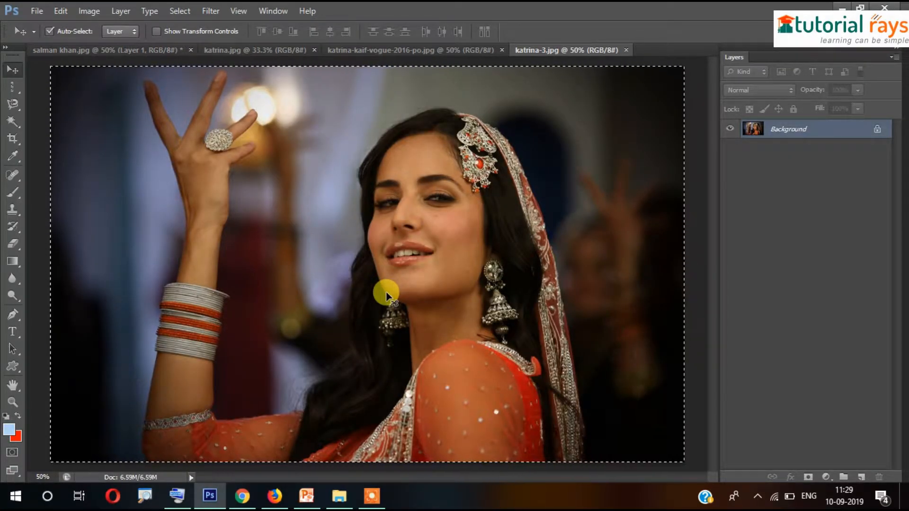
Paste the katrina-3 photo into salman khan.jpg, scaled to about 69% over the left side
click(103, 51)
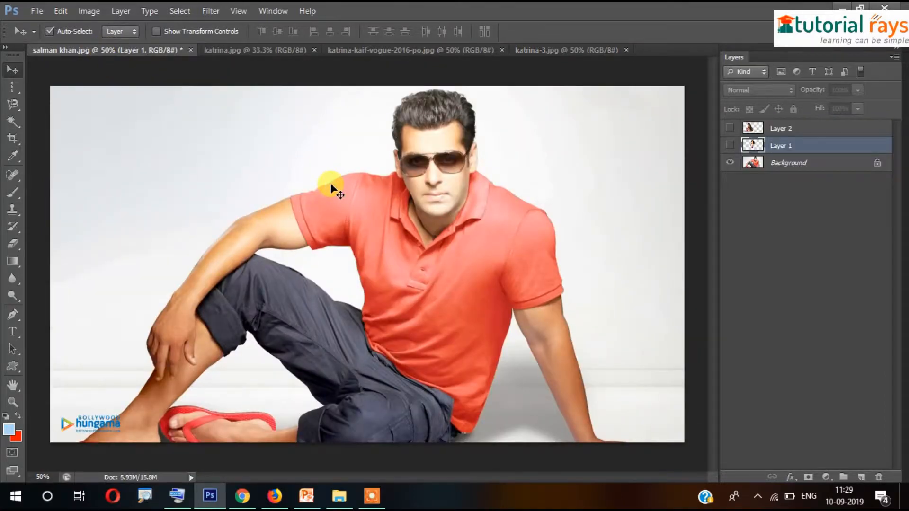
key(ctrl+v)
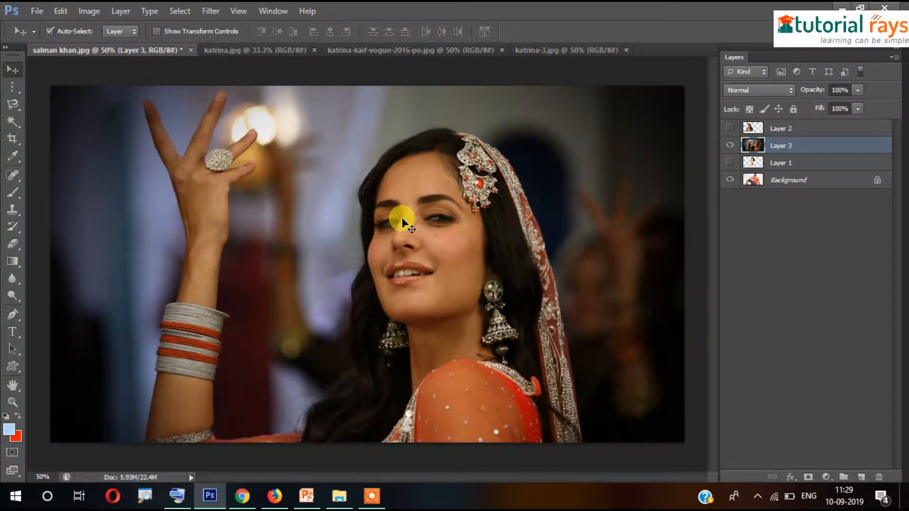
key(ctrl+t)
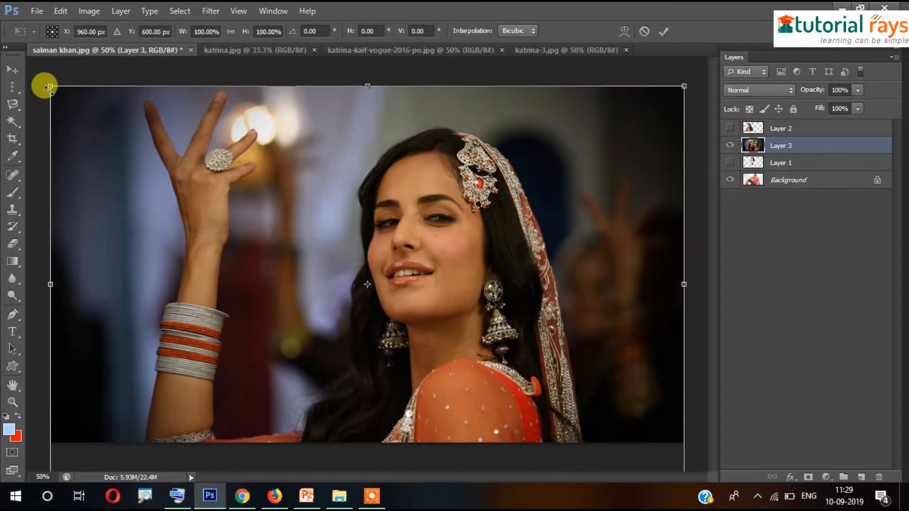
drag(50, 88, 270, 206)
drag(408, 273, 254, 159)
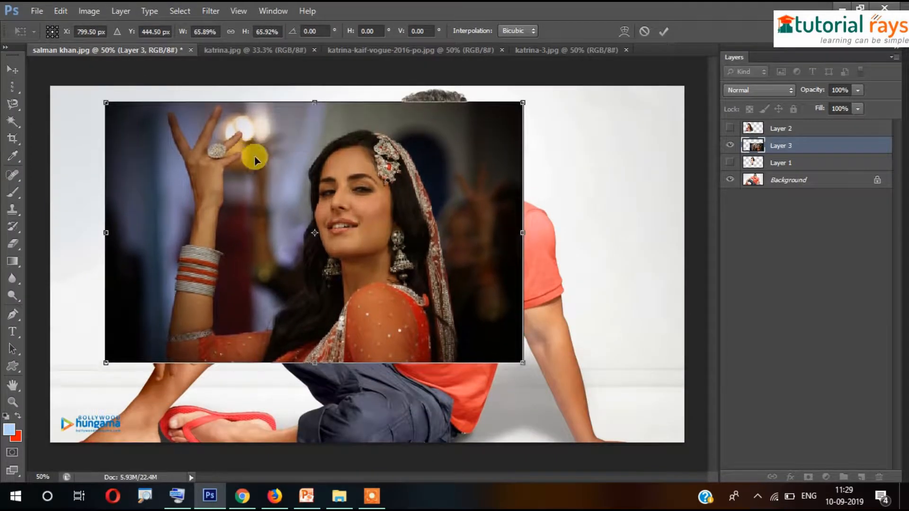
drag(522, 102, 543, 90)
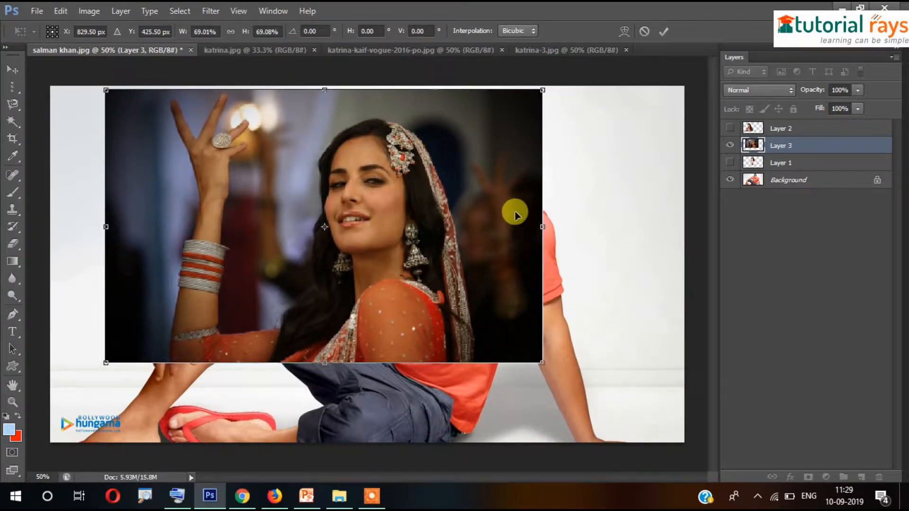
key(Return)
Magic Wand-select the dark, lavender and grey background areas around her
click(18, 126)
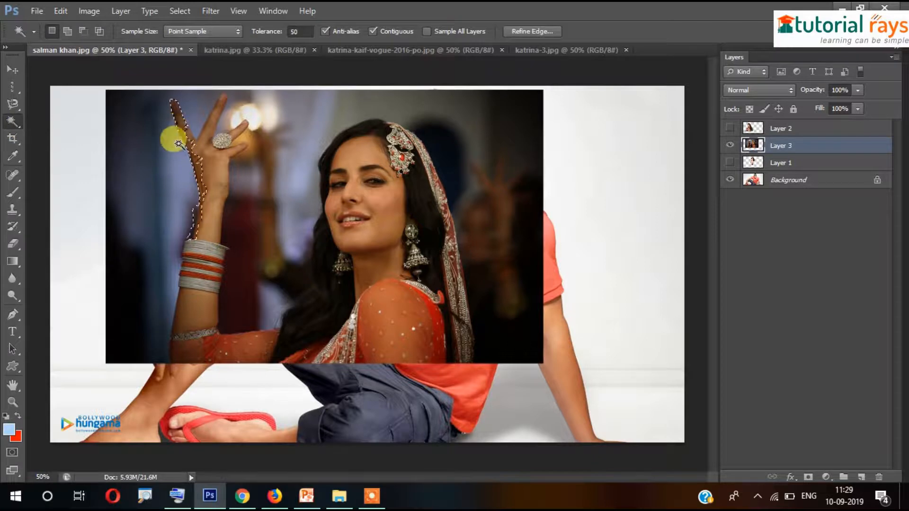
click(149, 167)
shift+click(309, 138)
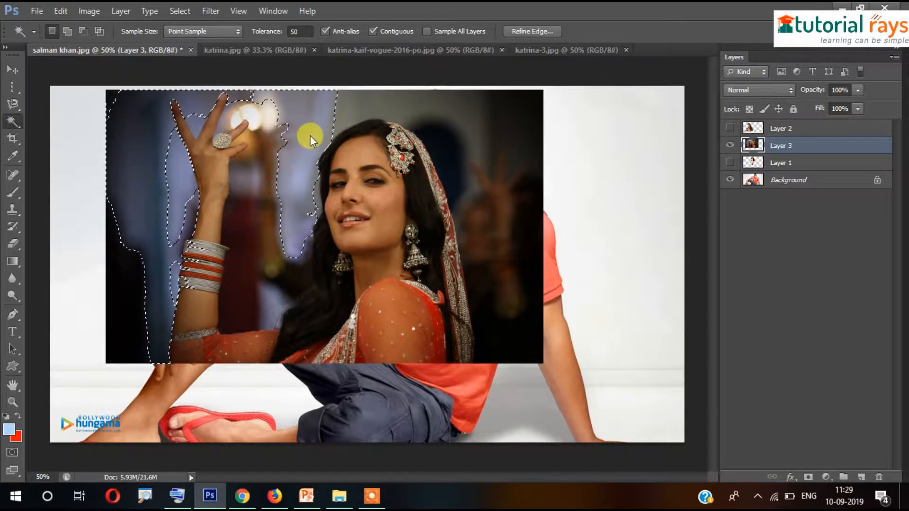
shift+click(466, 126)
shift+click(400, 109)
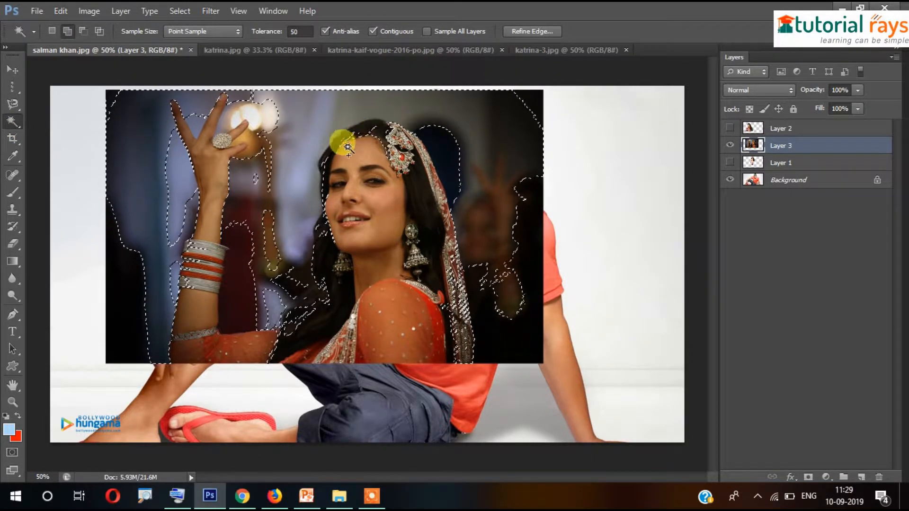
shift+click(317, 136)
shift+click(117, 294)
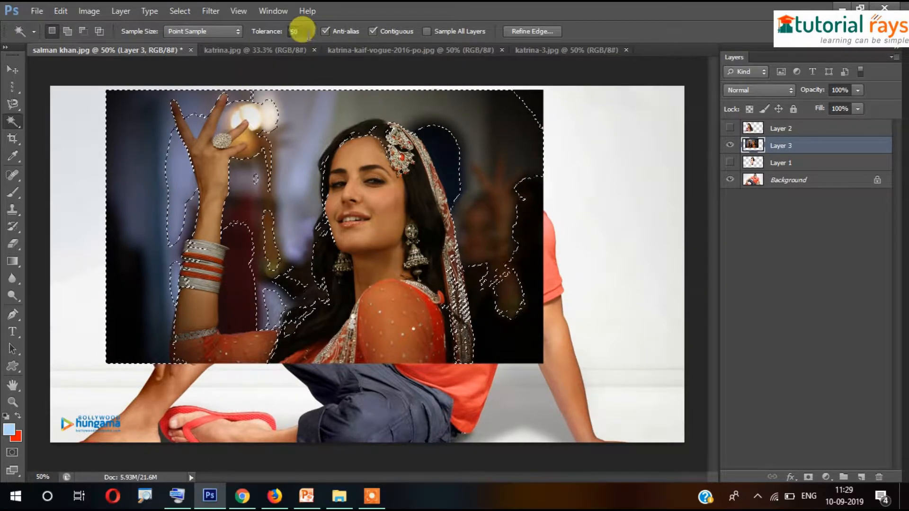
Set the Magic Wand tolerance to 60, then start saving as salman khan.psd
click(303, 31)
text(60)
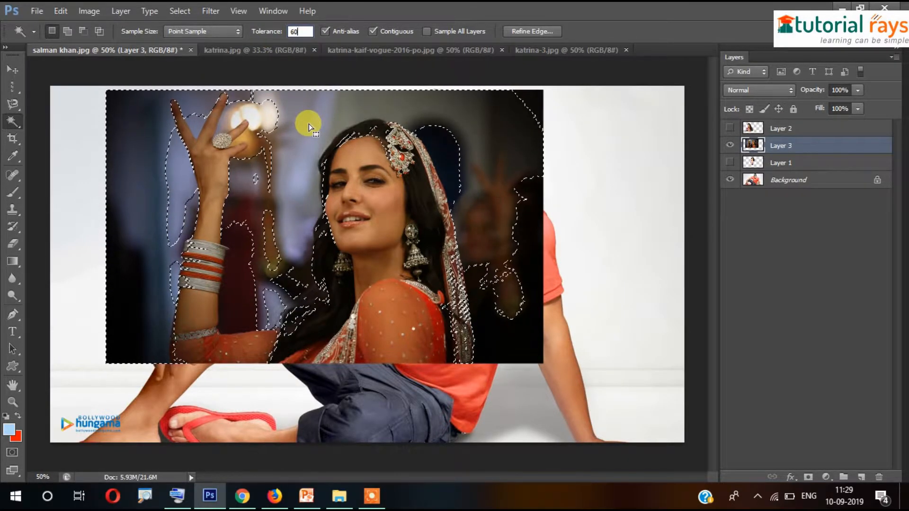
key(Return)
key(ctrl+shift+s)
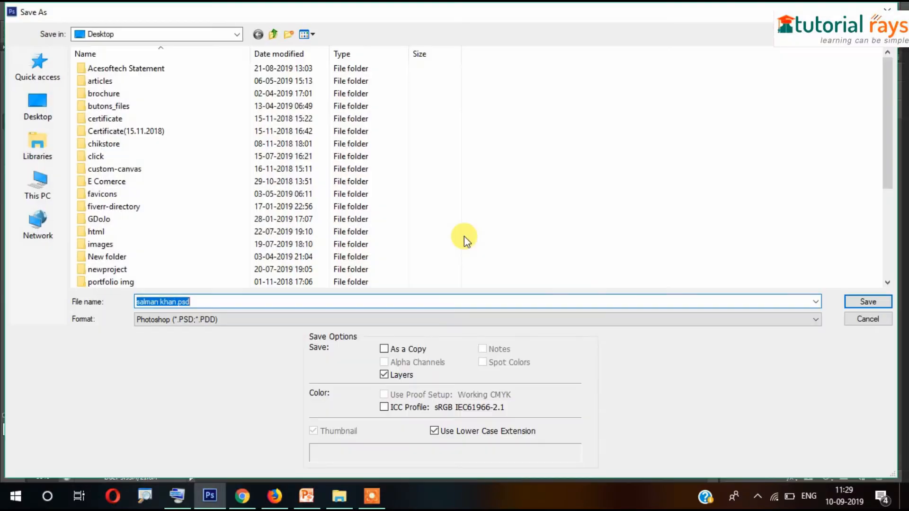
click(868, 322)
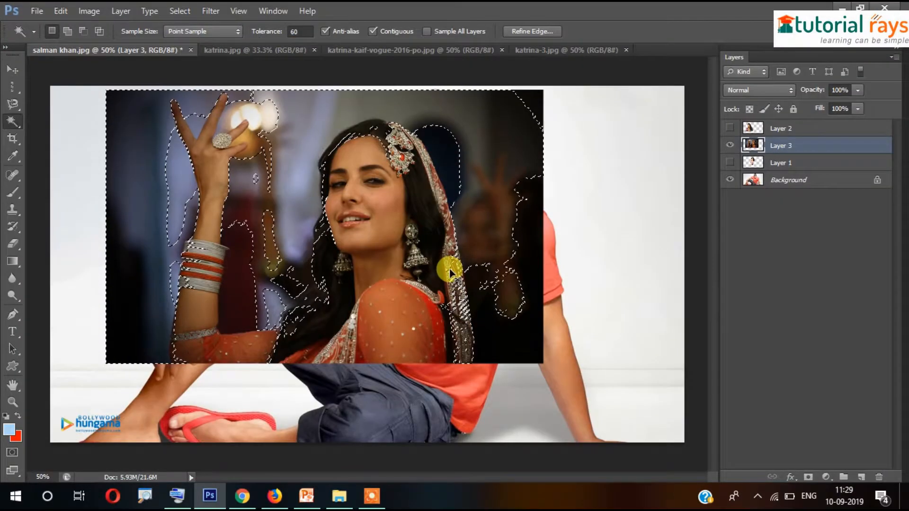
key(ctrl+d)
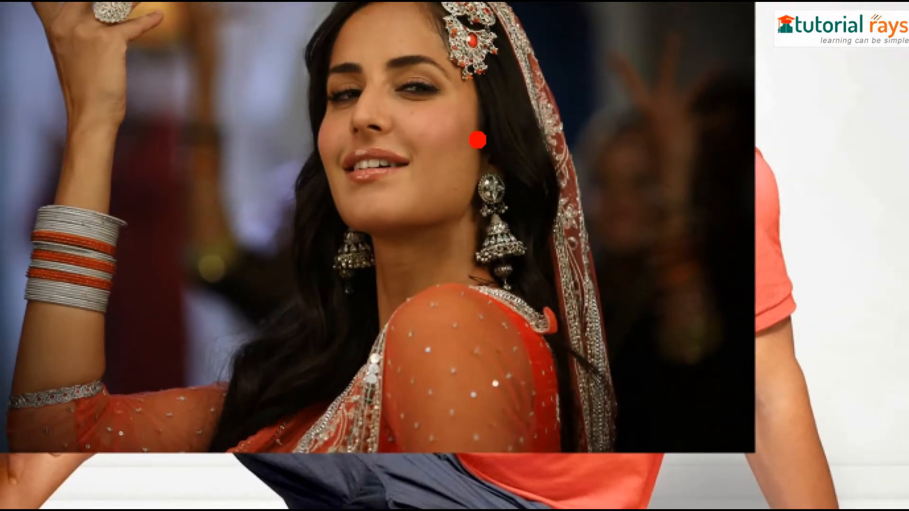
mouse_move(521, 91)
mouse_down()
mouse_move(487, 128)
mouse_move(545, 113)
mouse_move(474, 70)
mouse_up()
drag(687, 346, 678, 348)
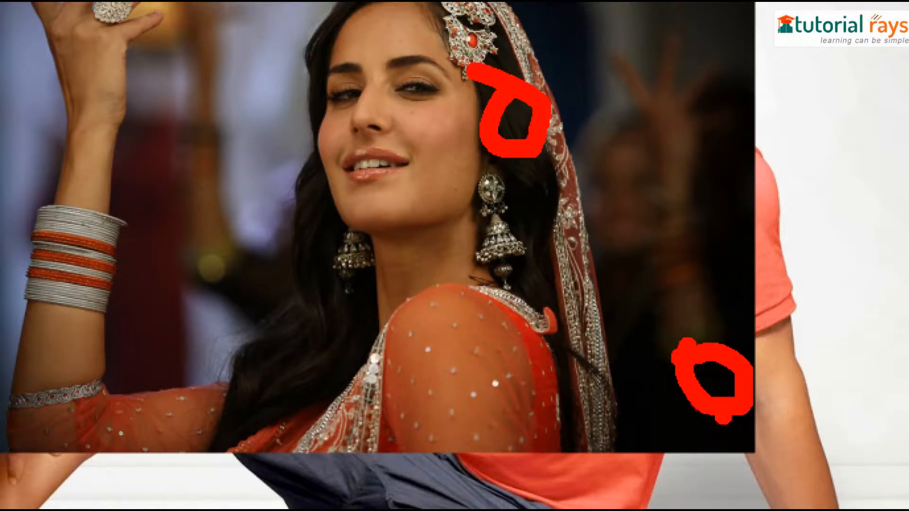
mouse_move(722, 385)
mouse_down()
mouse_move(714, 274)
mouse_move(576, 112)
mouse_move(505, 129)
mouse_up()
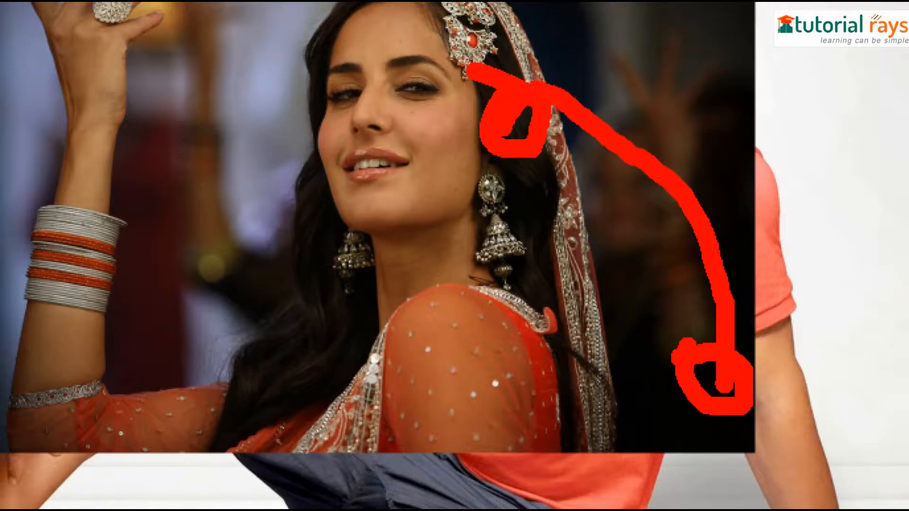
key(Escape)
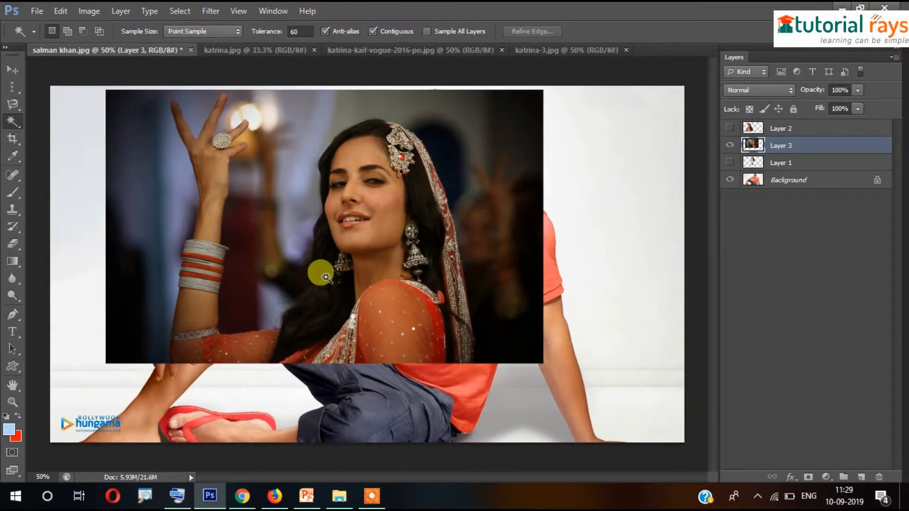
click(509, 342)
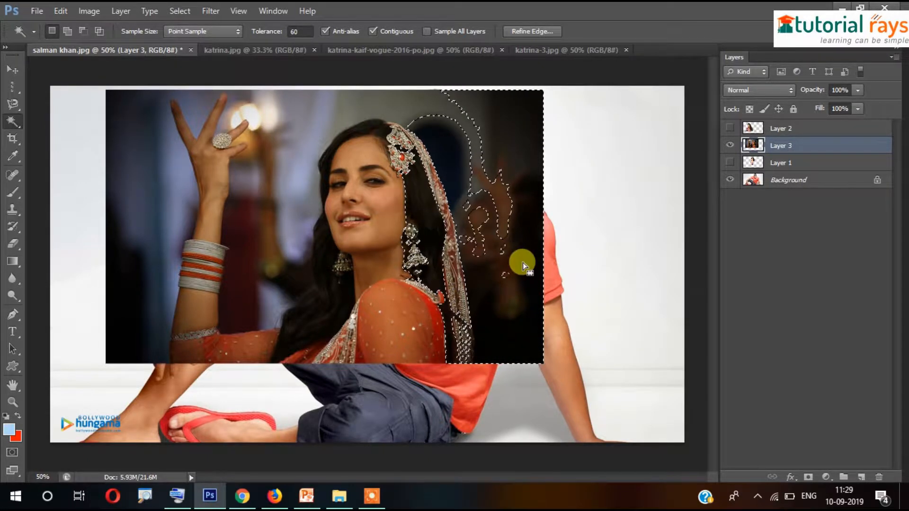
key(Delete)
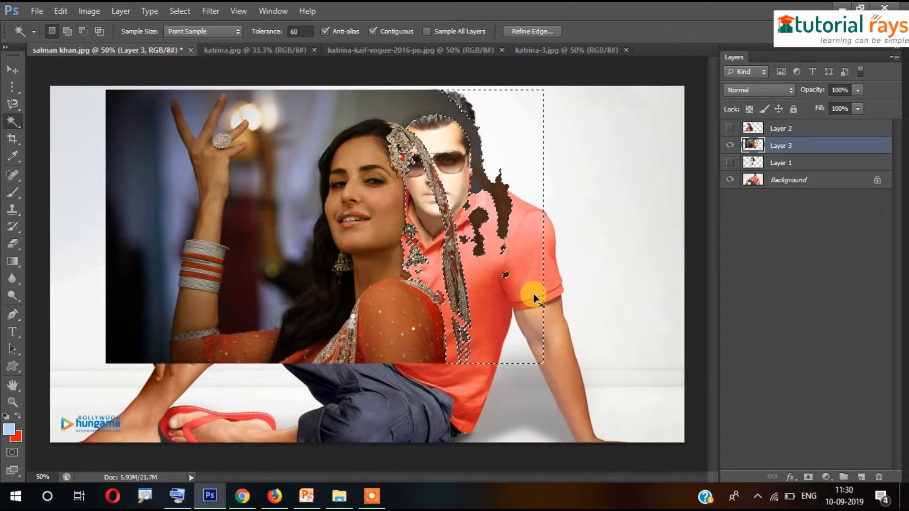
key(ctrl+d)
key(ctrl+z)
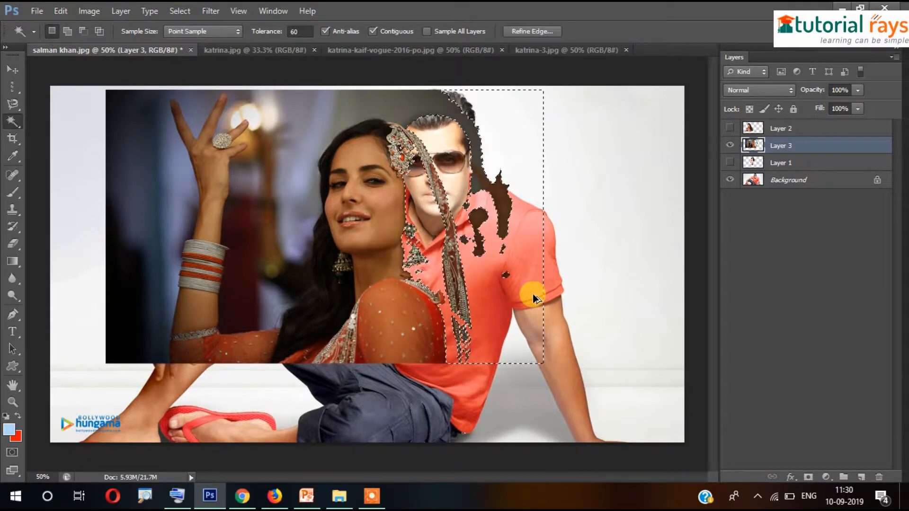
key(ctrl+alt+z)
key(ctrl+d)
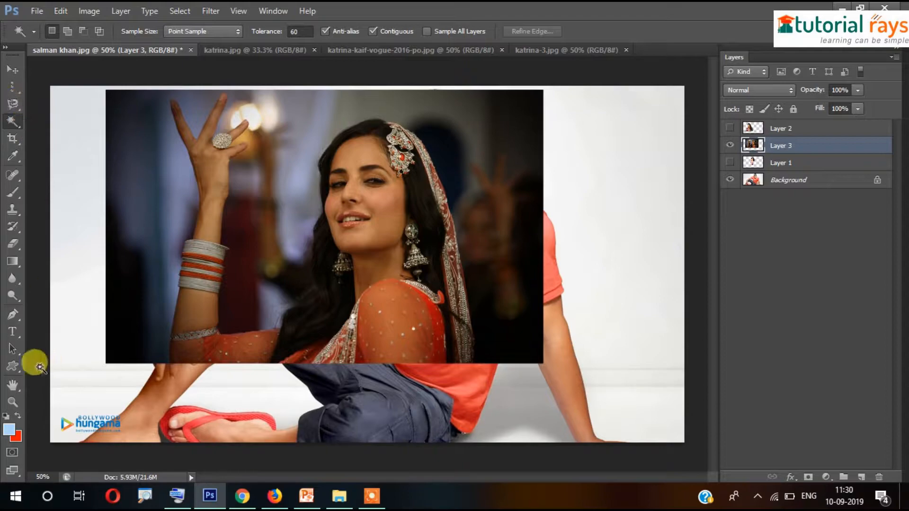
click(12, 314)
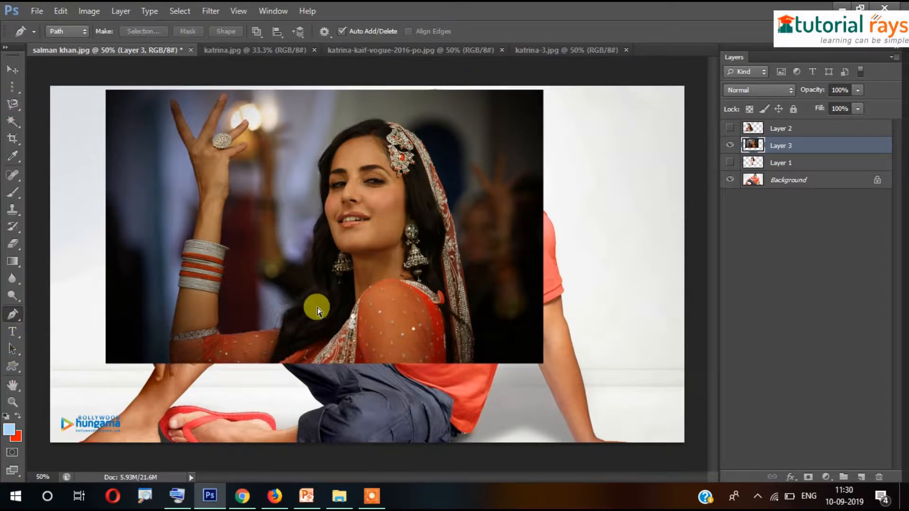
Place Pen anchor points up the scarf's edge, starting from its bottom
scroll(317, 310, up, 4)
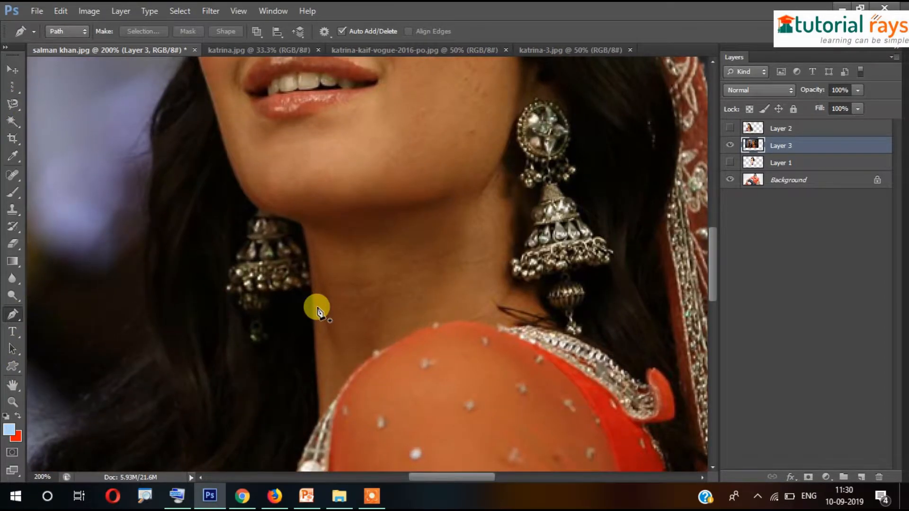
drag(376, 338, 129, 229)
drag(352, 364, 236, 148)
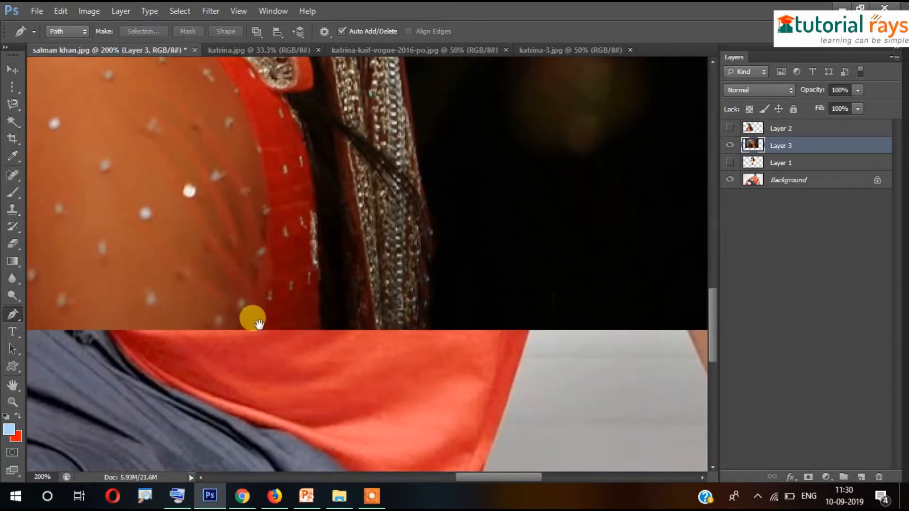
click(422, 329)
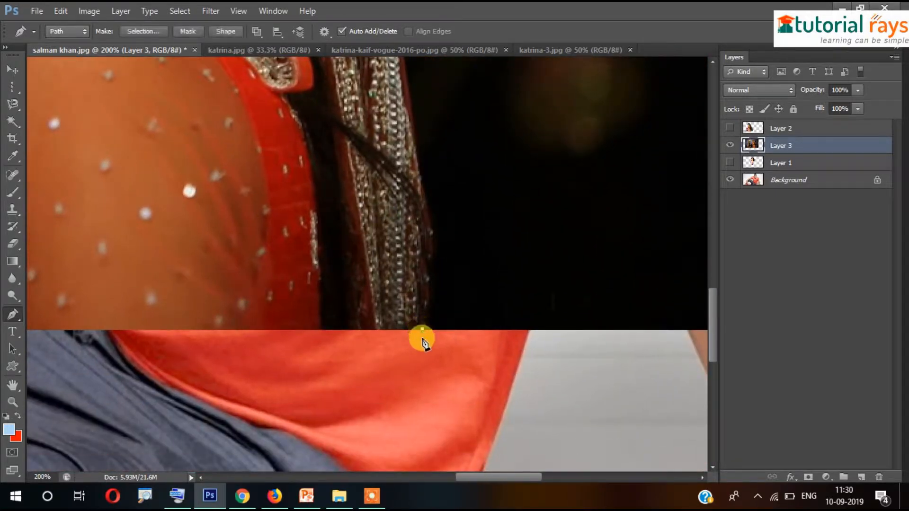
click(429, 308)
click(429, 280)
click(429, 264)
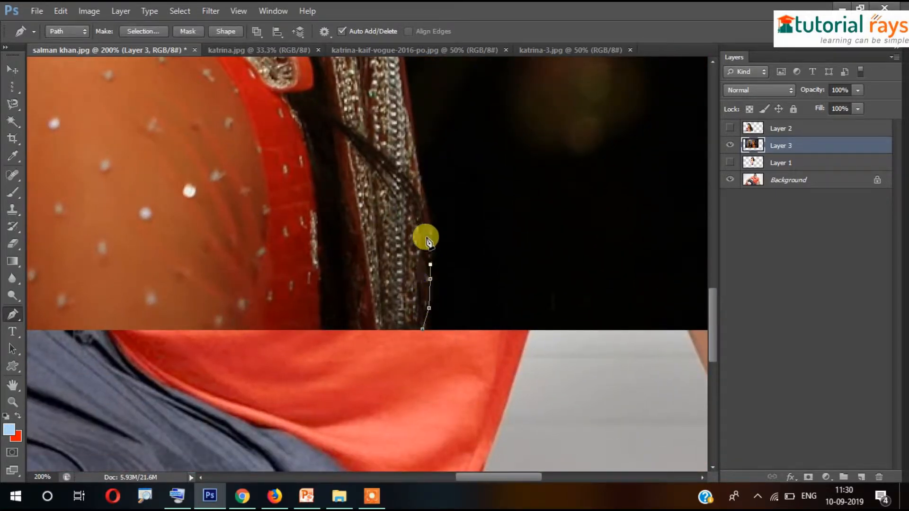
click(429, 221)
scroll(448, 234, up, 4)
click(417, 246)
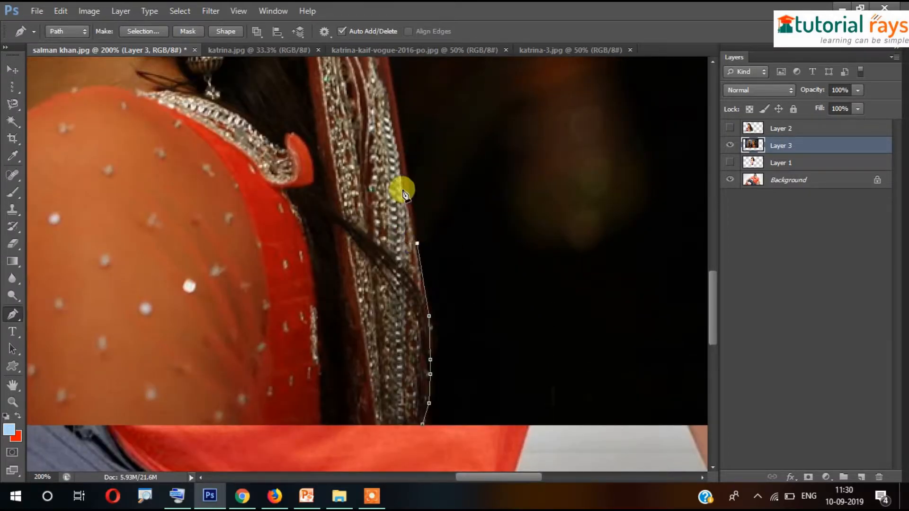
click(395, 140)
scroll(432, 294, up, 7)
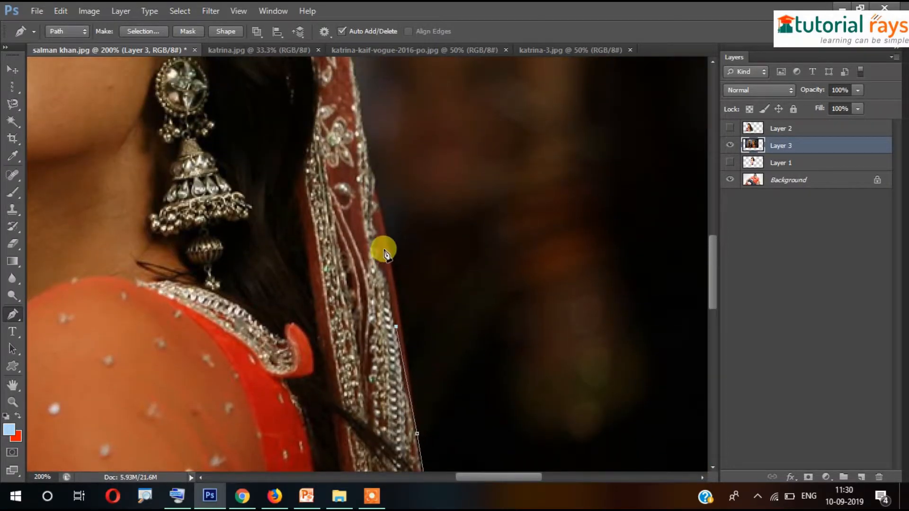
click(387, 244)
scroll(384, 227, up, 4)
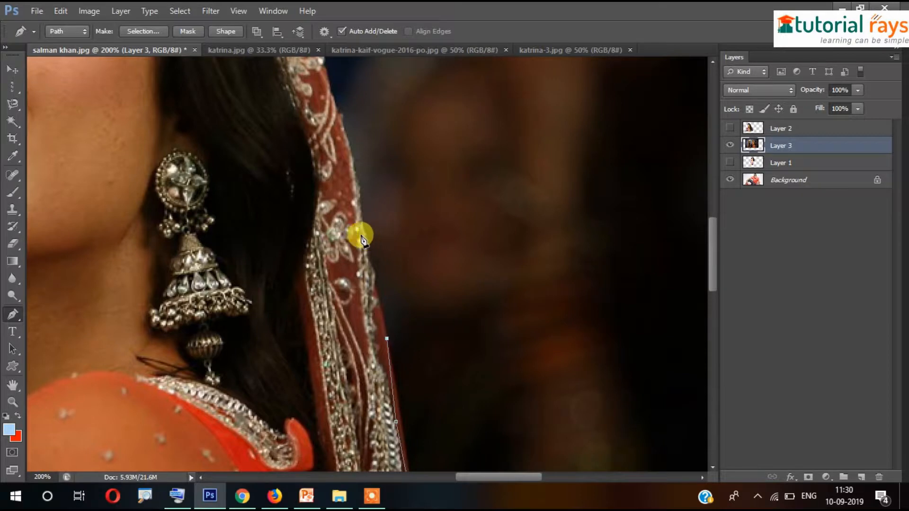
click(352, 147)
drag(296, 204, 452, 365)
click(494, 273)
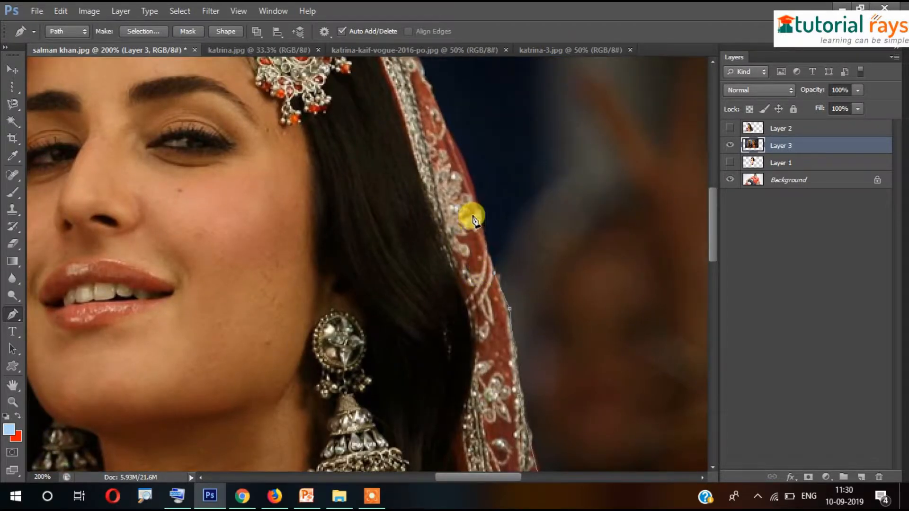
click(477, 212)
click(457, 148)
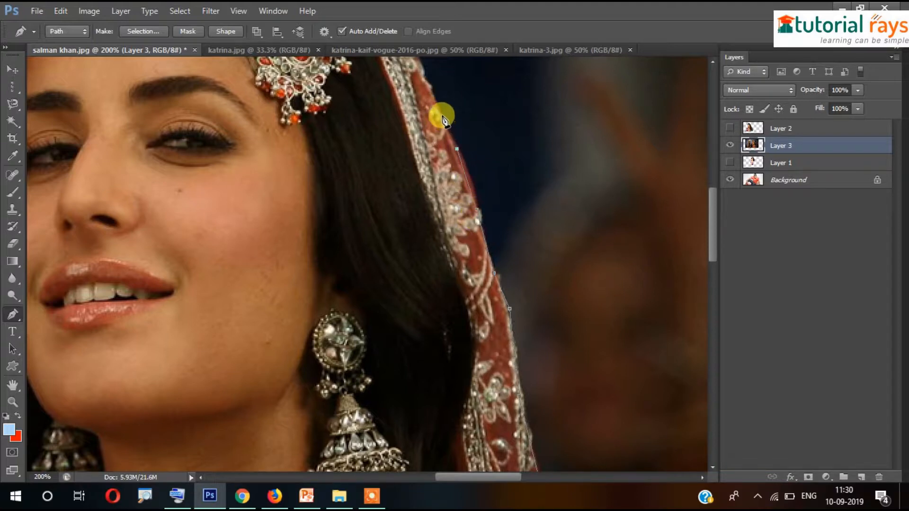
drag(379, 217, 538, 325)
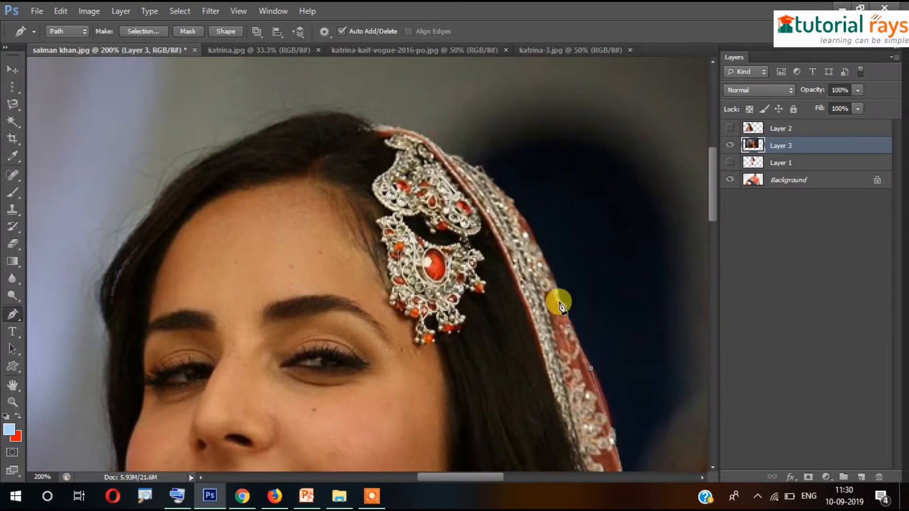
click(559, 296)
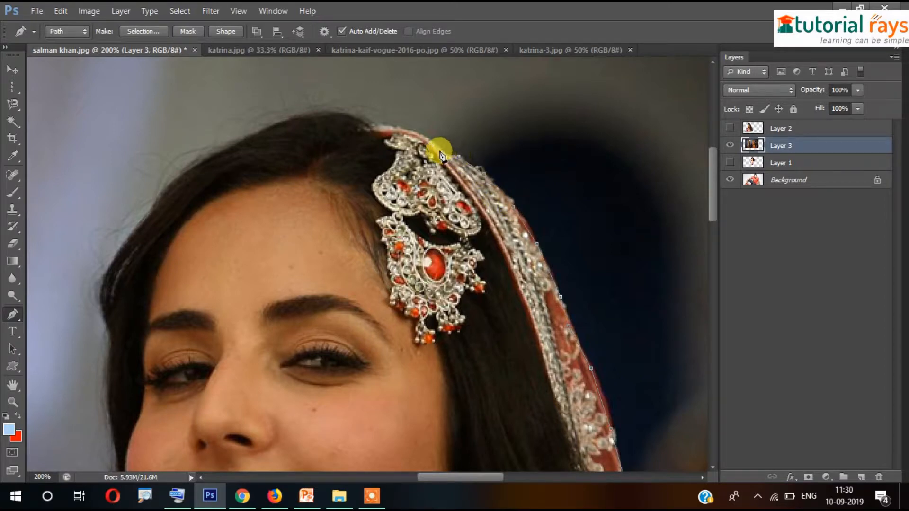
Carry the path across her hairline and down the side of her hair
click(357, 118)
click(322, 112)
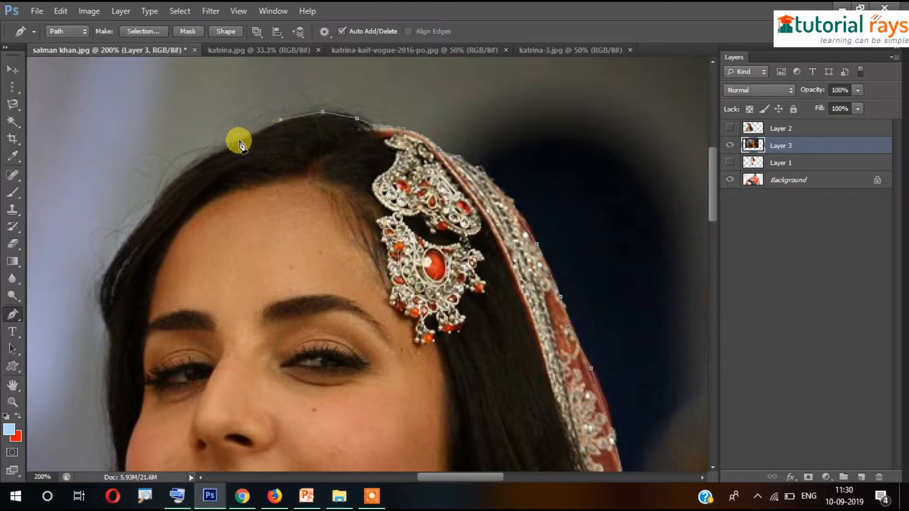
drag(181, 229, 354, 166)
click(371, 119)
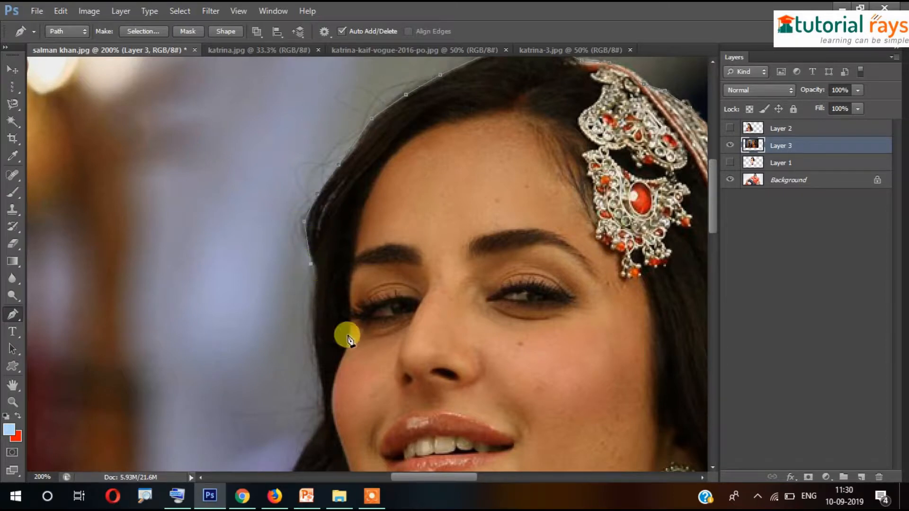
scroll(345, 335, down, 5)
click(318, 100)
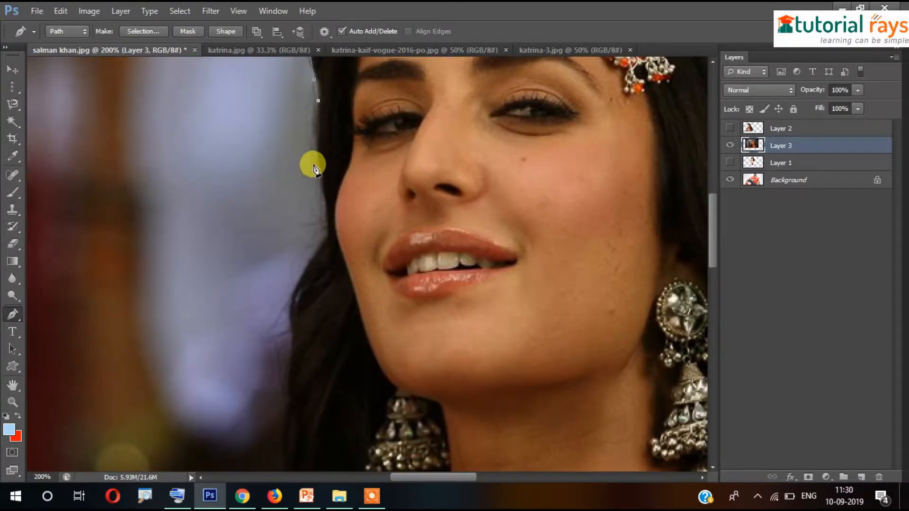
click(317, 164)
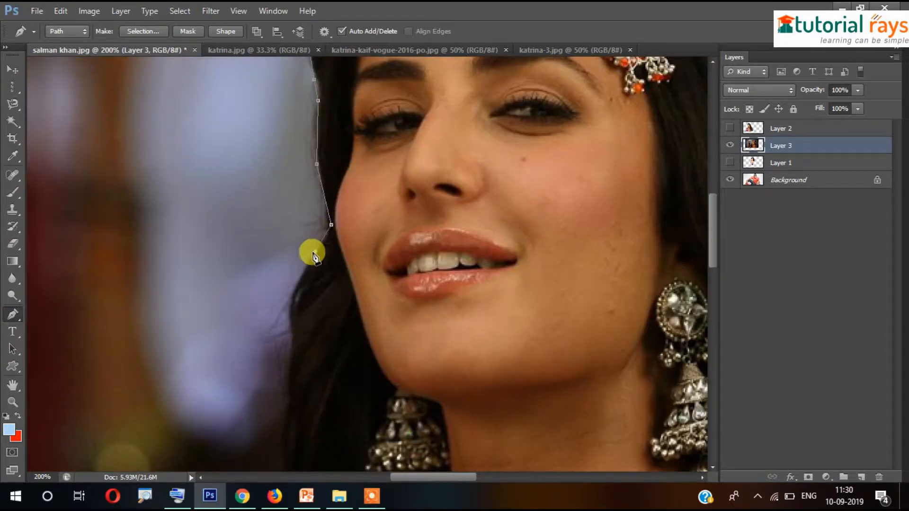
drag(316, 307, 438, 114)
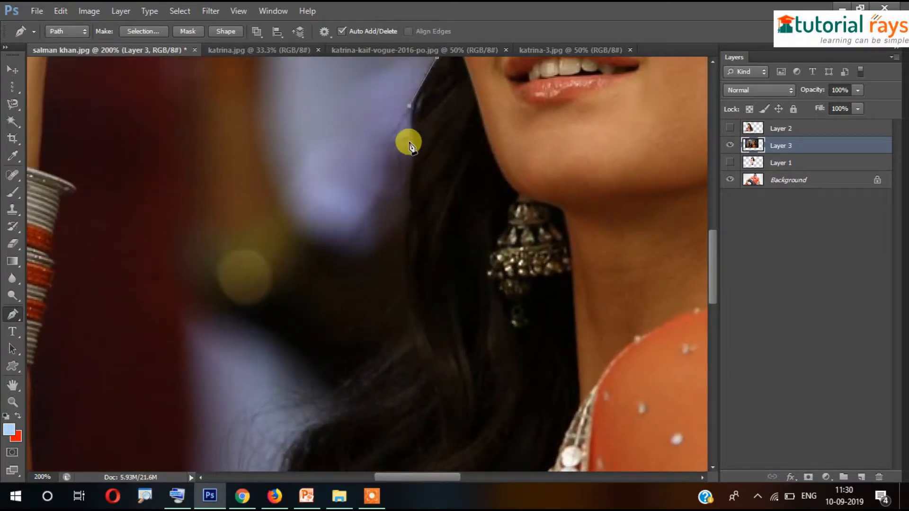
Continue the path down her hair's outer edge and left along the shoulder
click(410, 182)
drag(433, 248, 416, 139)
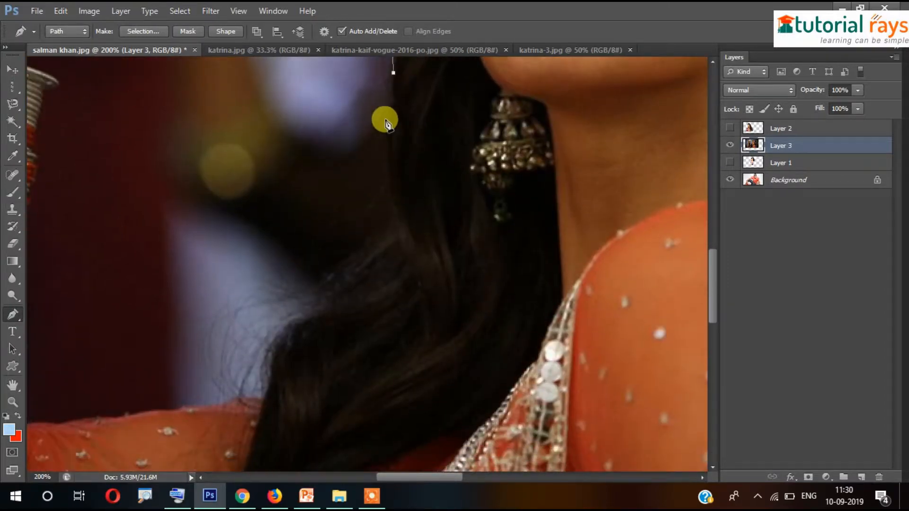
click(387, 158)
drag(424, 220, 428, 138)
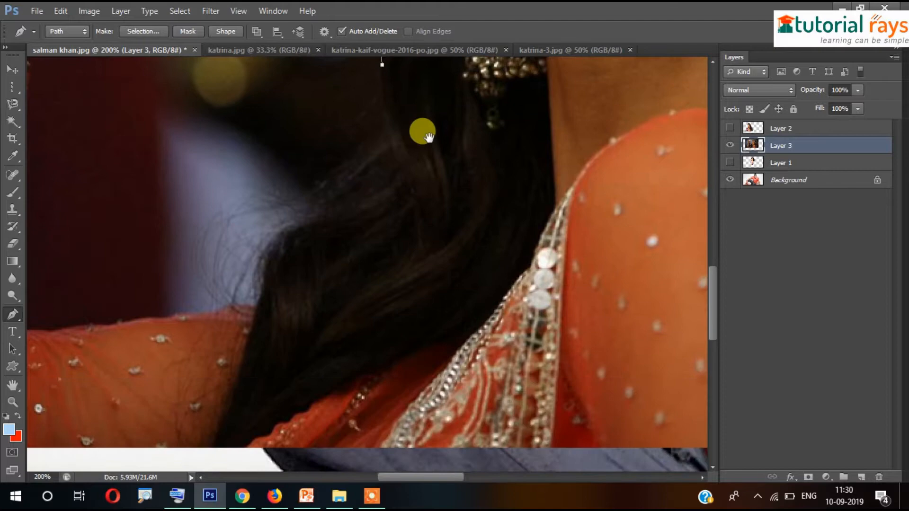
click(385, 115)
click(382, 144)
click(343, 164)
click(324, 183)
drag(311, 232, 397, 184)
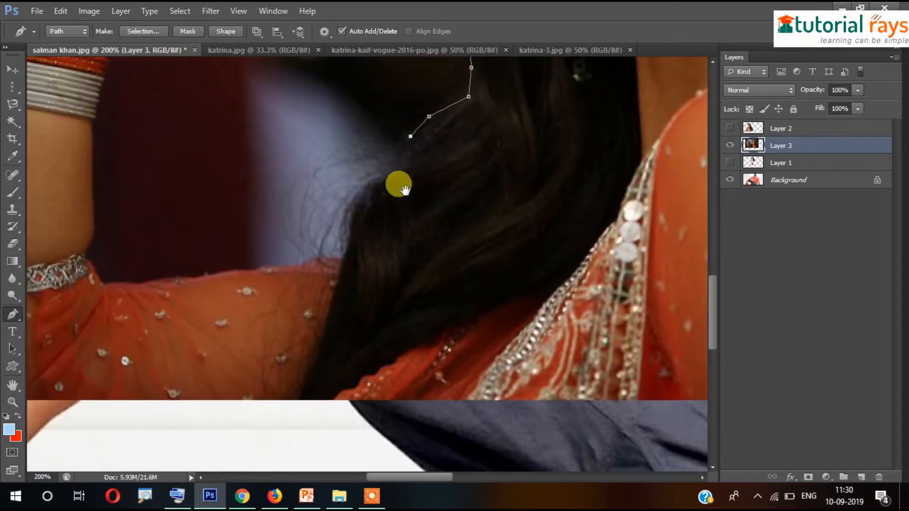
click(388, 165)
click(353, 217)
click(350, 244)
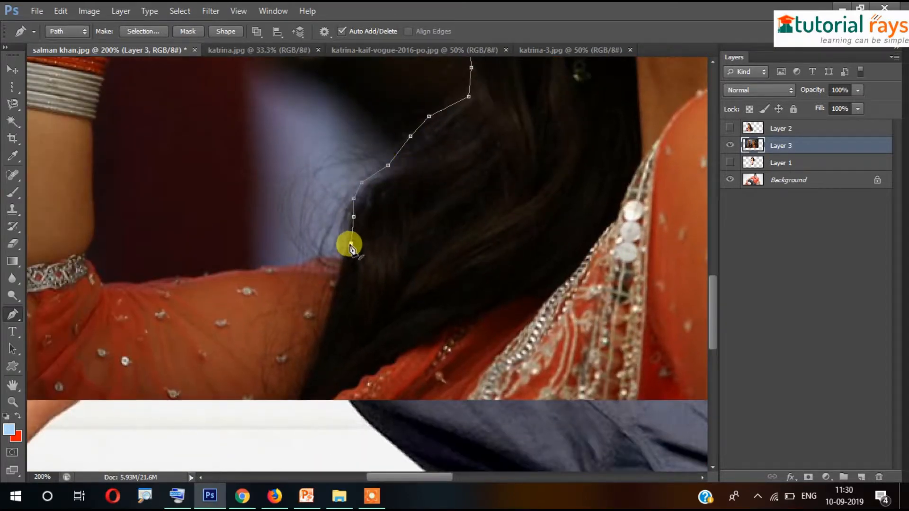
click(327, 261)
drag(274, 257, 328, 167)
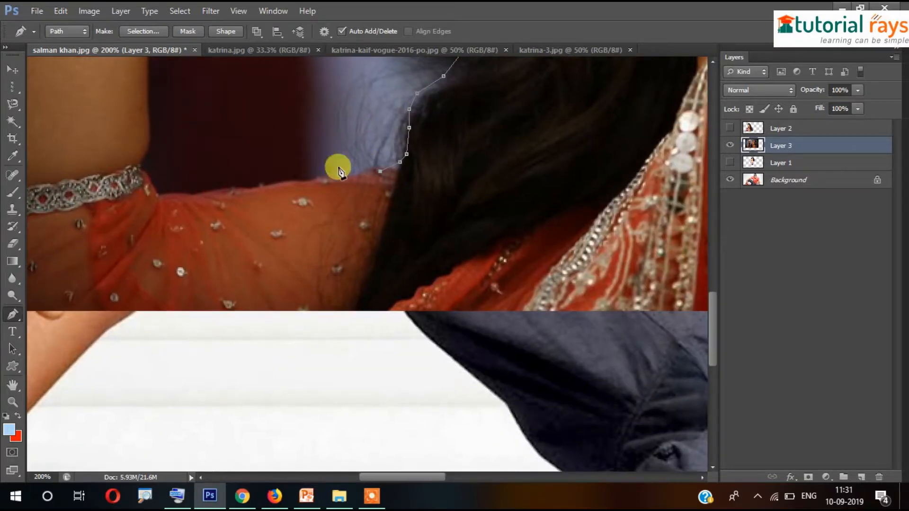
click(202, 196)
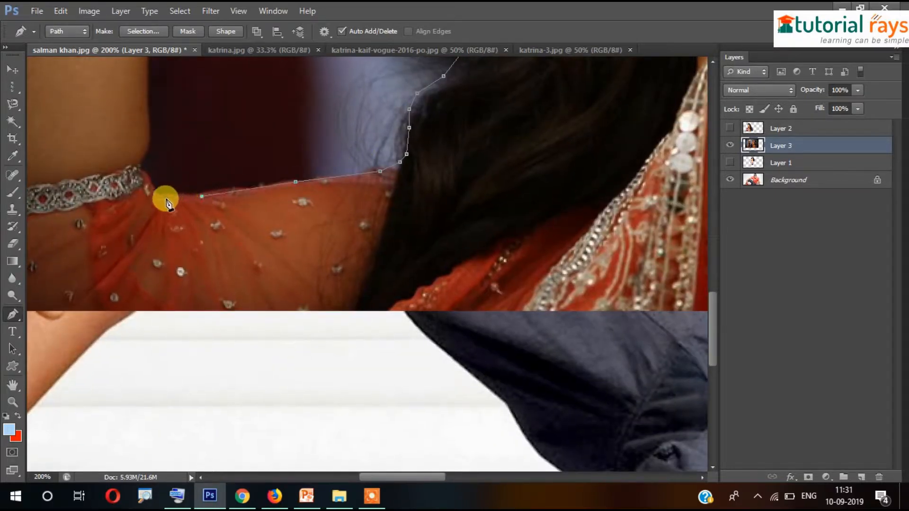
Trace the raised arm's right edge up past the bangles to the wrist
click(150, 147)
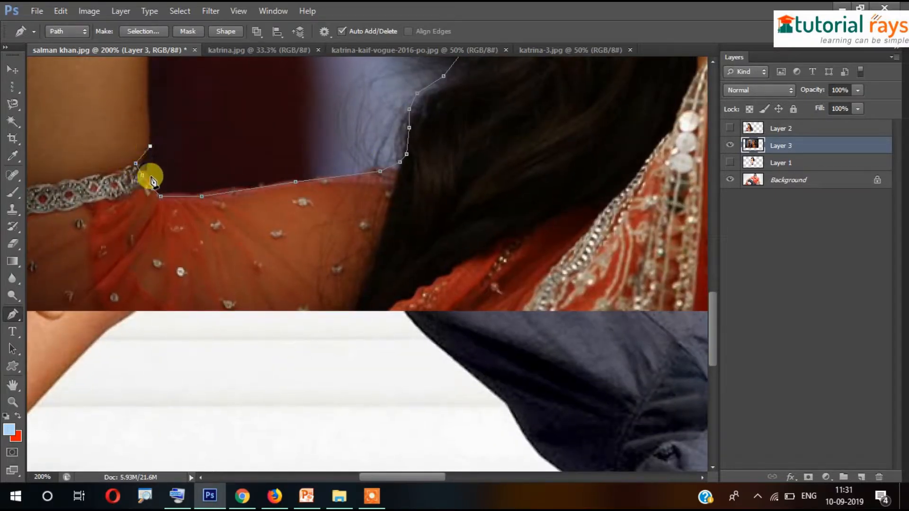
drag(133, 125, 232, 264)
click(228, 220)
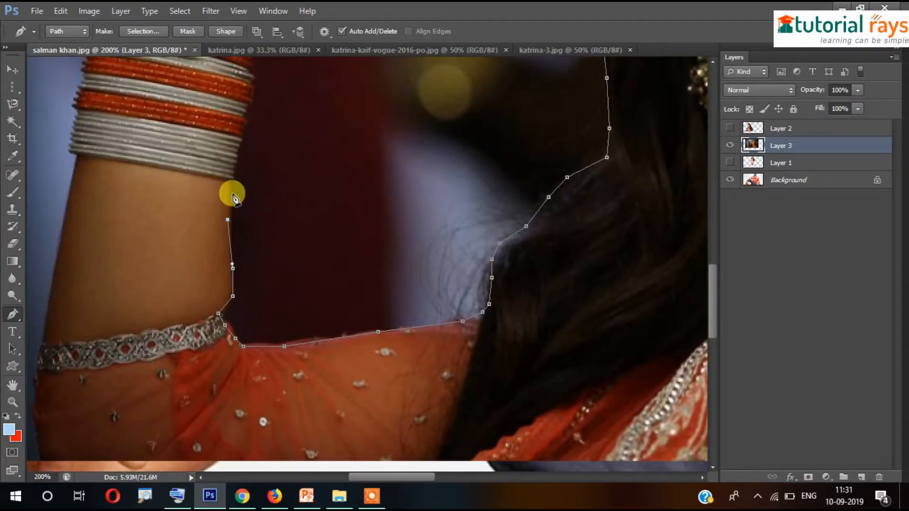
drag(256, 151, 279, 301)
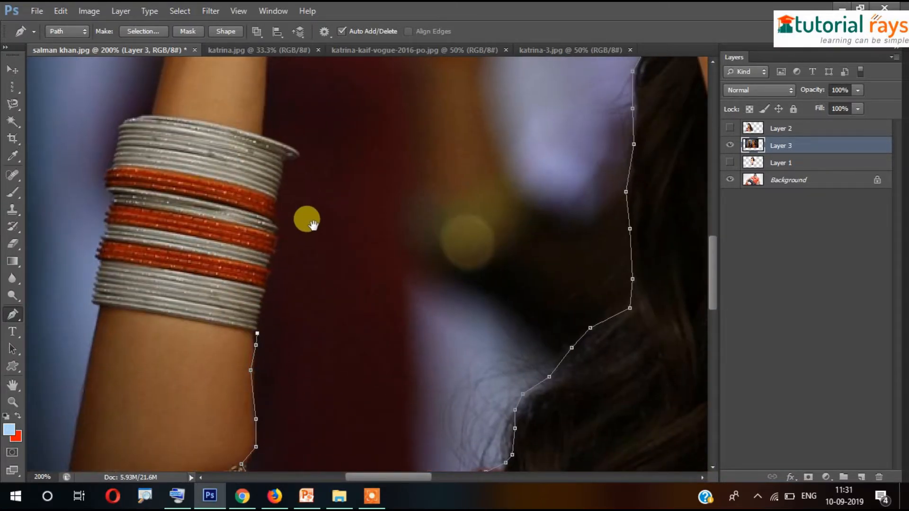
drag(312, 224, 316, 161)
click(266, 243)
click(275, 215)
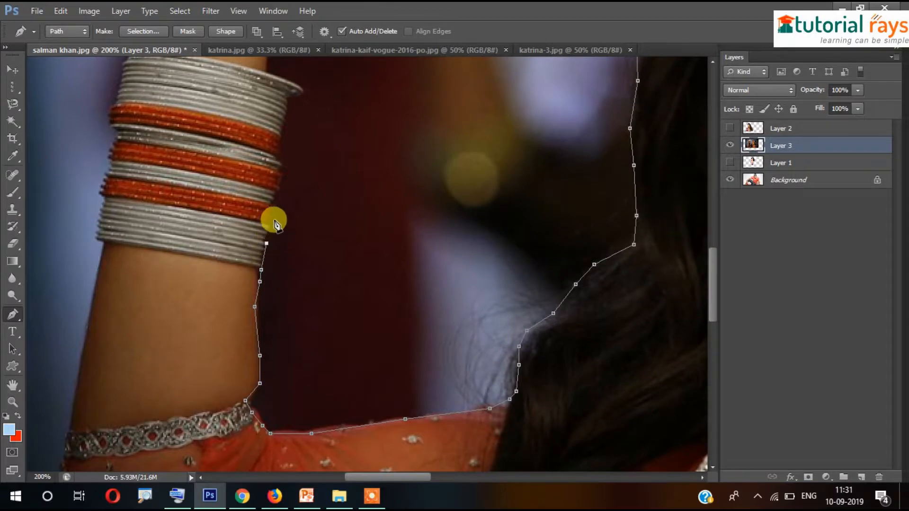
click(278, 194)
click(282, 152)
click(285, 124)
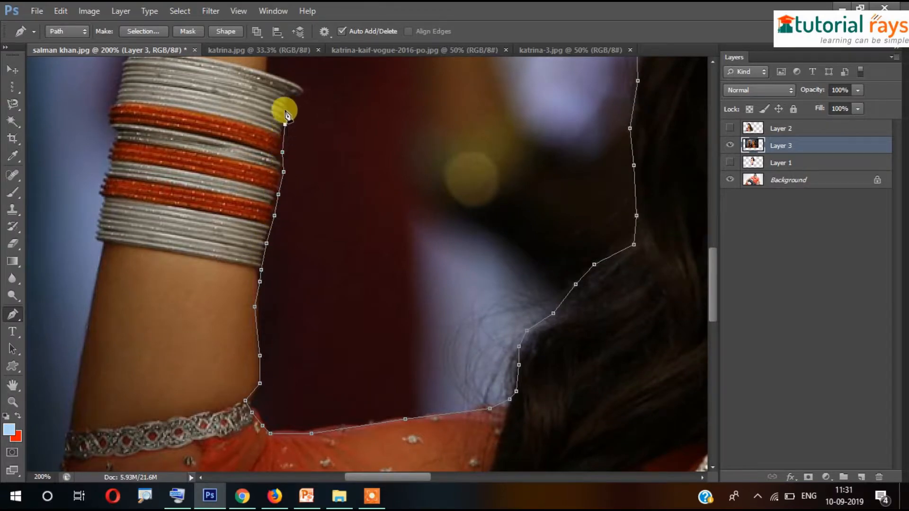
click(303, 87)
drag(276, 83, 332, 348)
click(319, 179)
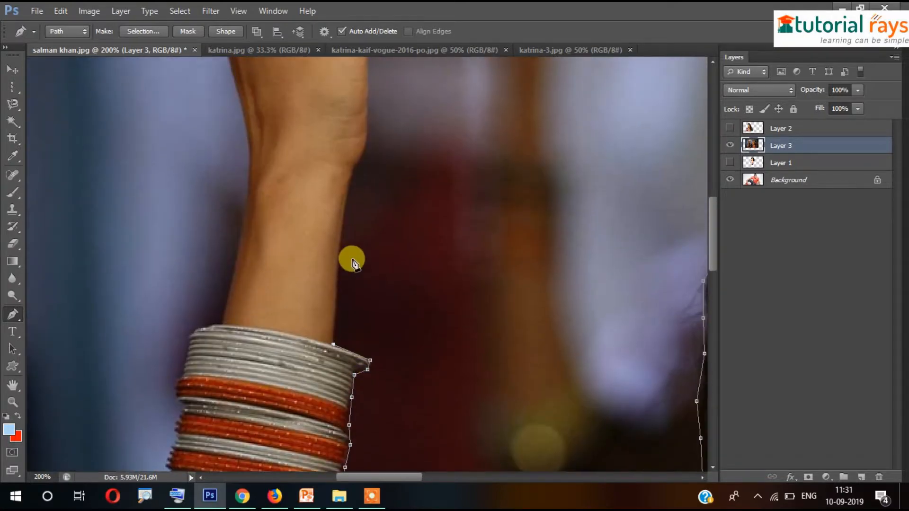
click(348, 181)
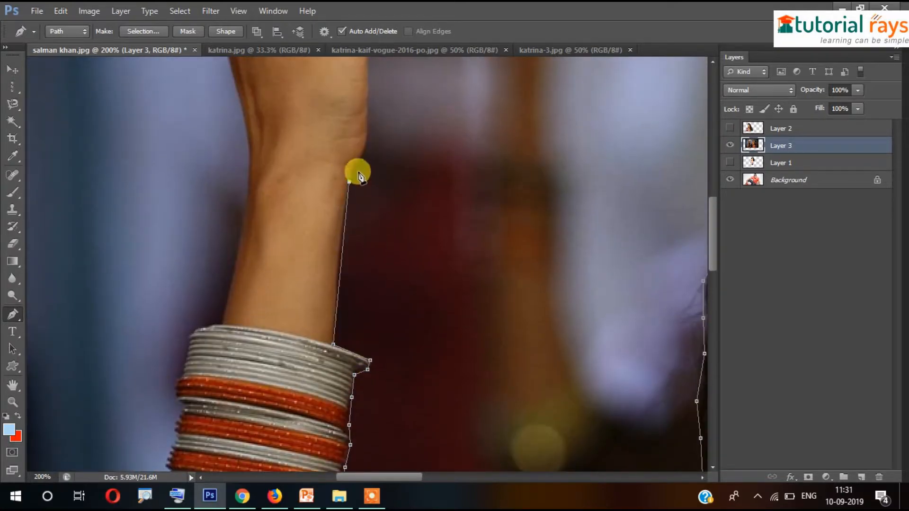
click(354, 165)
drag(367, 126, 360, 100)
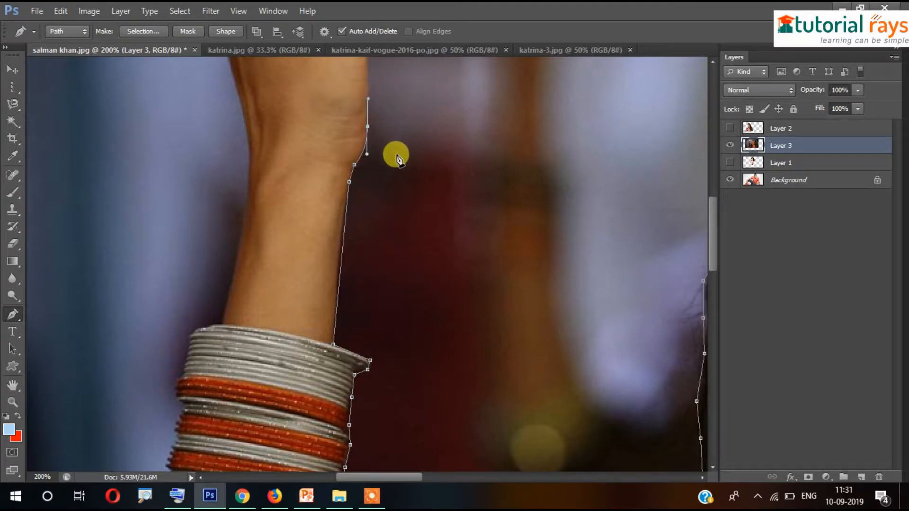
Trace Pen anchors up the outer edge of the hand to the finger base
drag(416, 137, 444, 258)
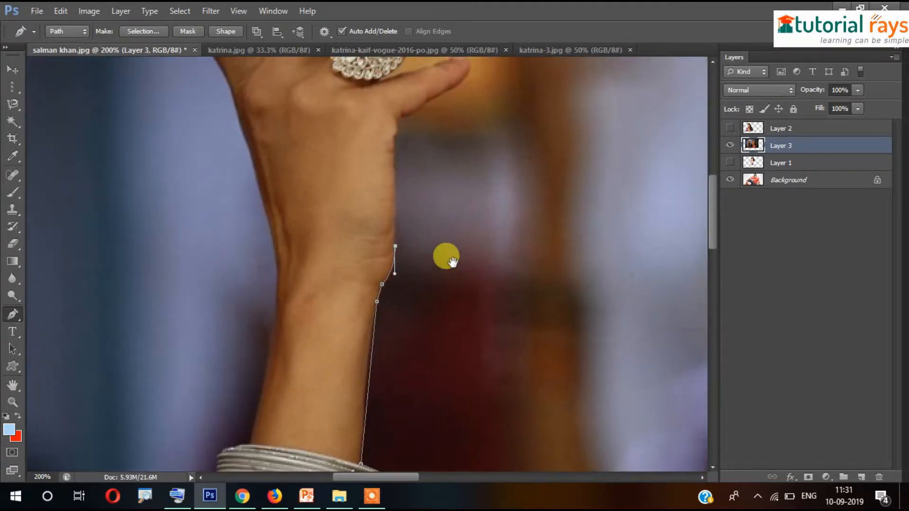
click(395, 215)
click(394, 163)
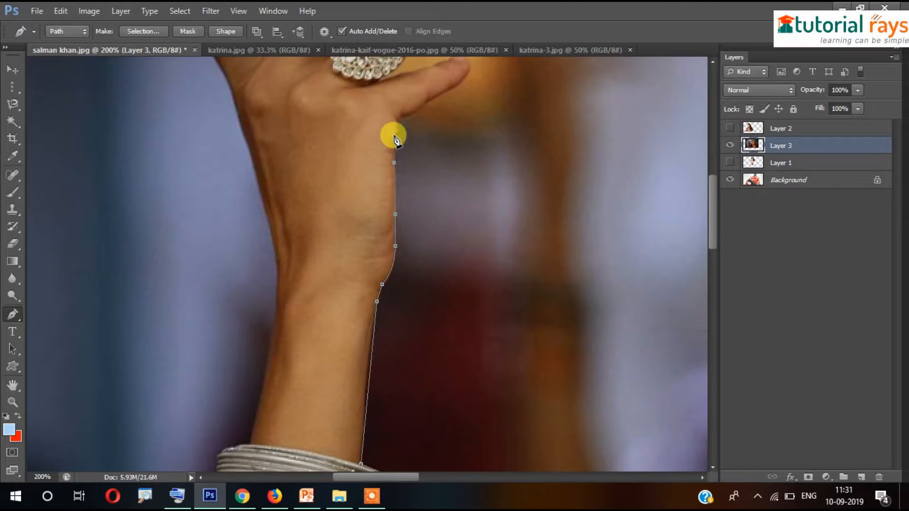
click(395, 119)
Outline the ring finger, around the ring and its fingertip, and back down
drag(408, 125, 394, 239)
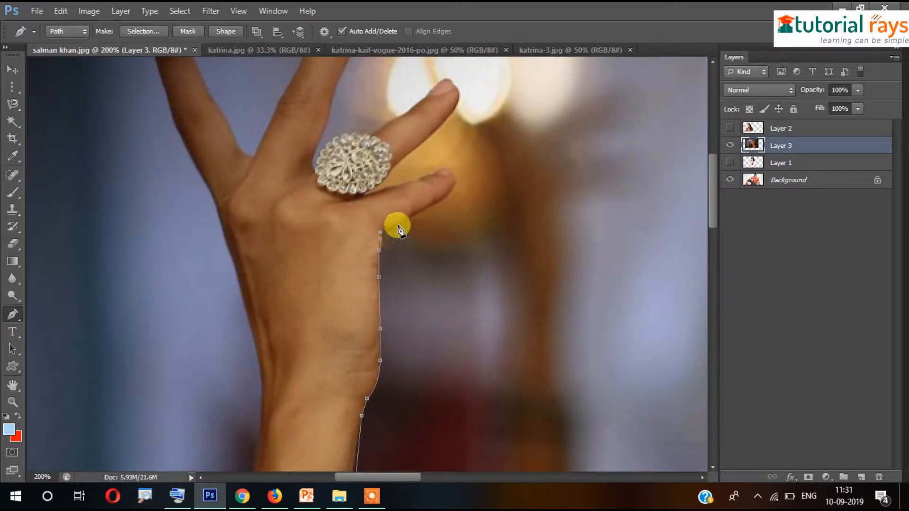
click(425, 207)
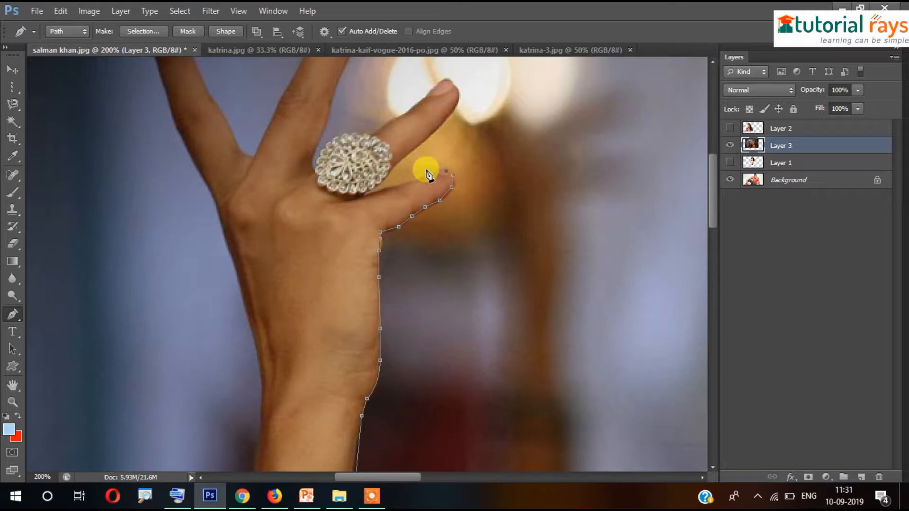
click(395, 187)
click(384, 191)
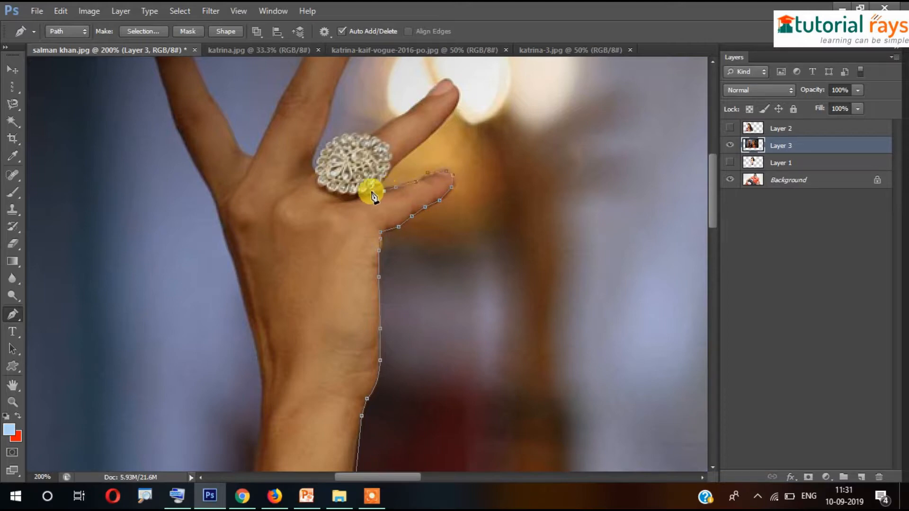
click(372, 193)
click(381, 180)
click(393, 163)
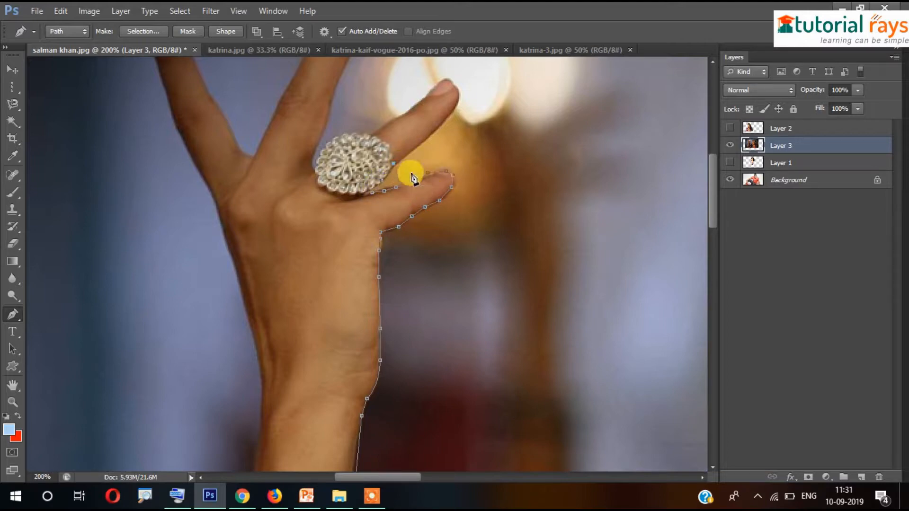
click(409, 150)
click(434, 129)
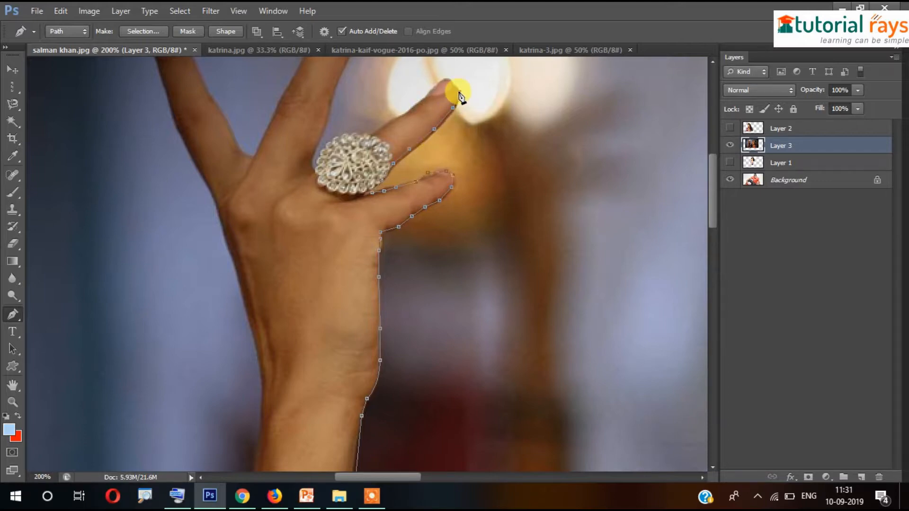
click(431, 88)
click(409, 111)
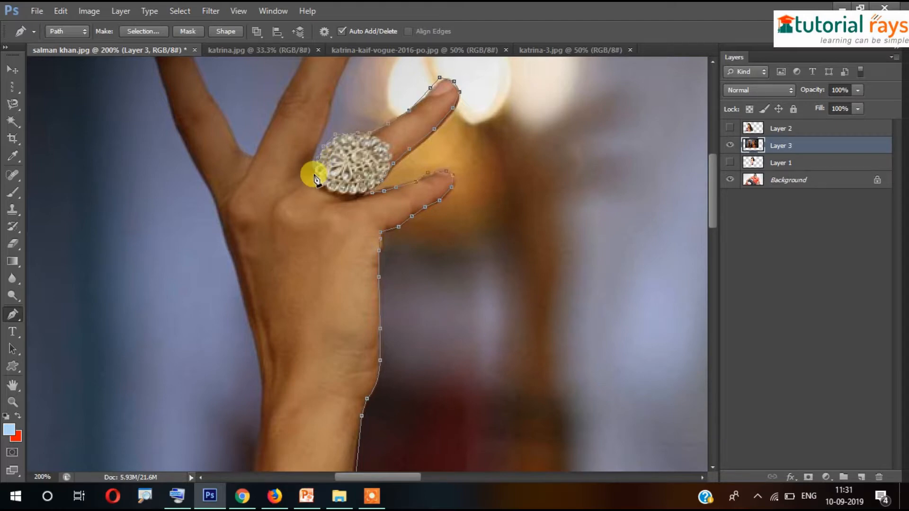
Trace above the ring, up the middle finger, around its tip and down its left edge
click(309, 156)
click(328, 118)
drag(339, 86, 348, 166)
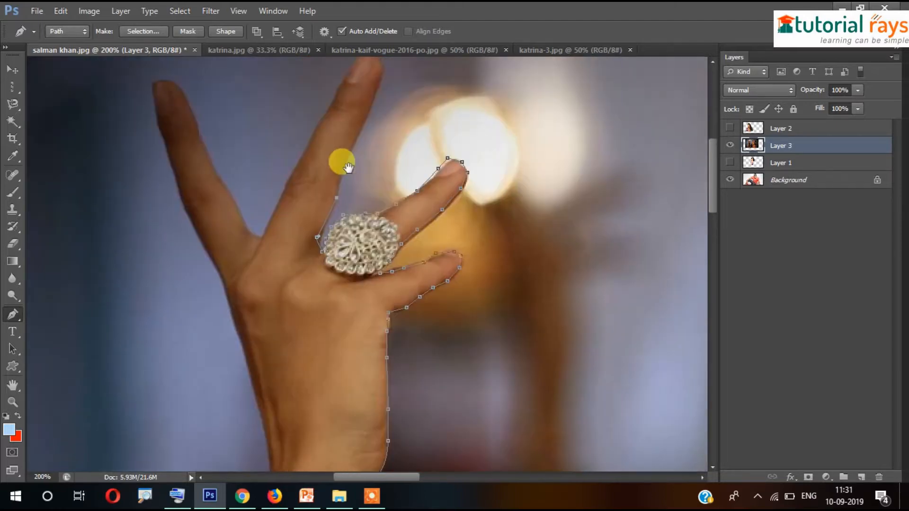
click(344, 164)
click(363, 127)
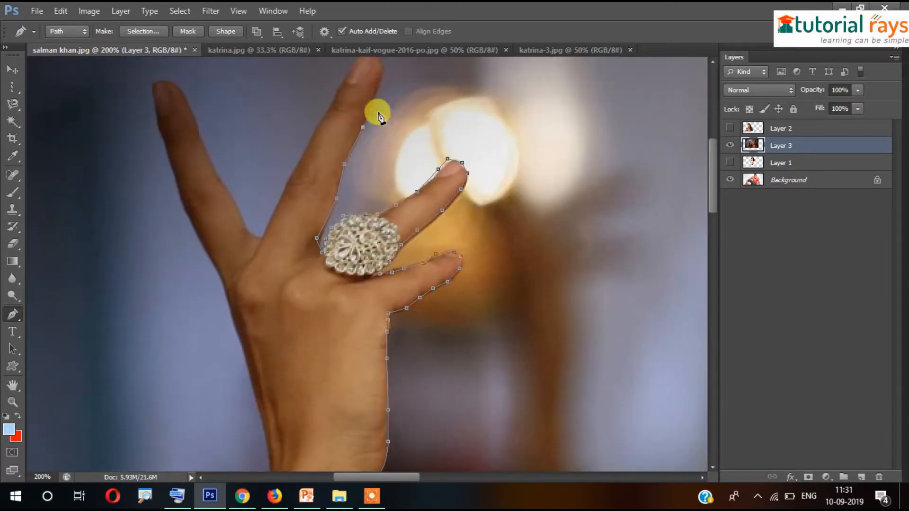
click(374, 101)
click(380, 82)
click(381, 70)
drag(396, 105, 416, 147)
click(396, 105)
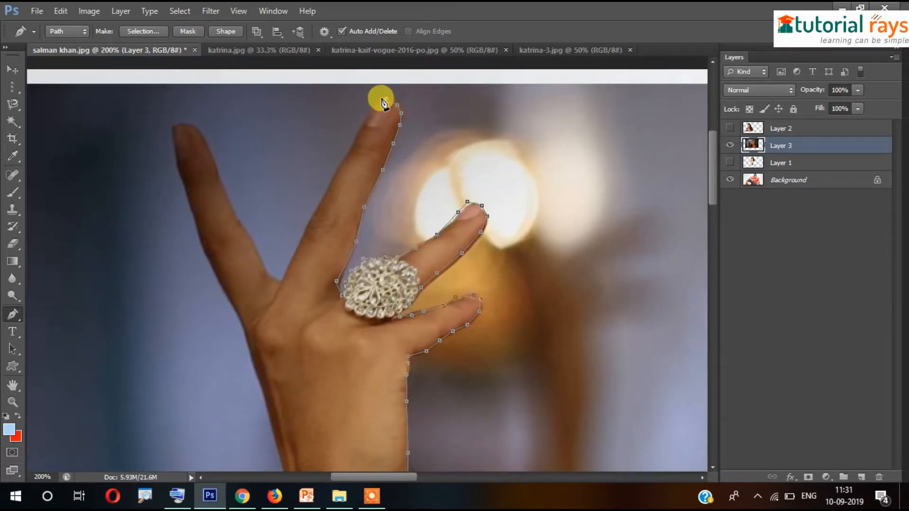
click(378, 100)
click(357, 135)
click(337, 169)
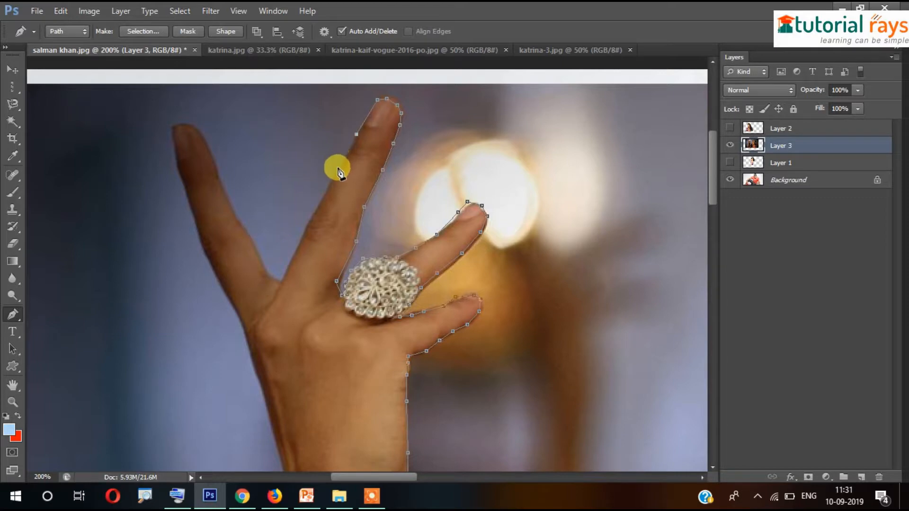
Trace into the finger gap, then up and around the index finger and down its left edge
click(319, 207)
click(299, 240)
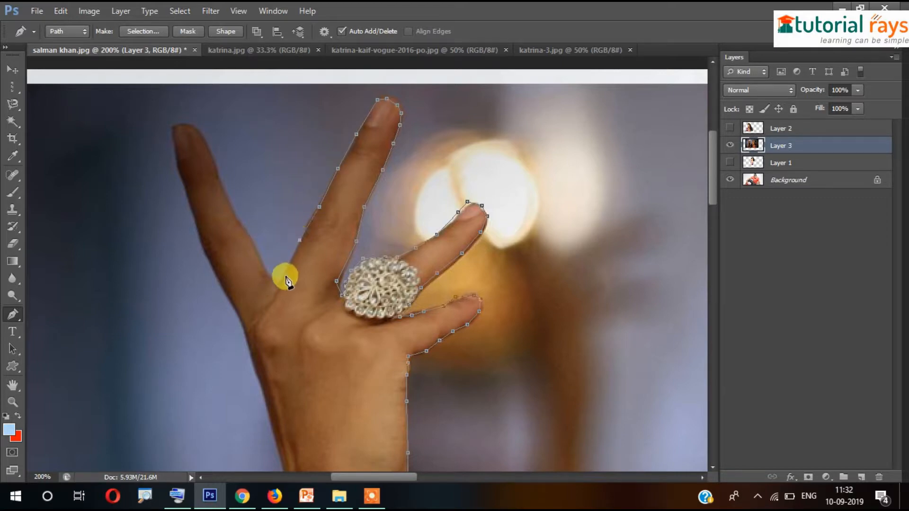
click(283, 276)
click(268, 276)
click(235, 210)
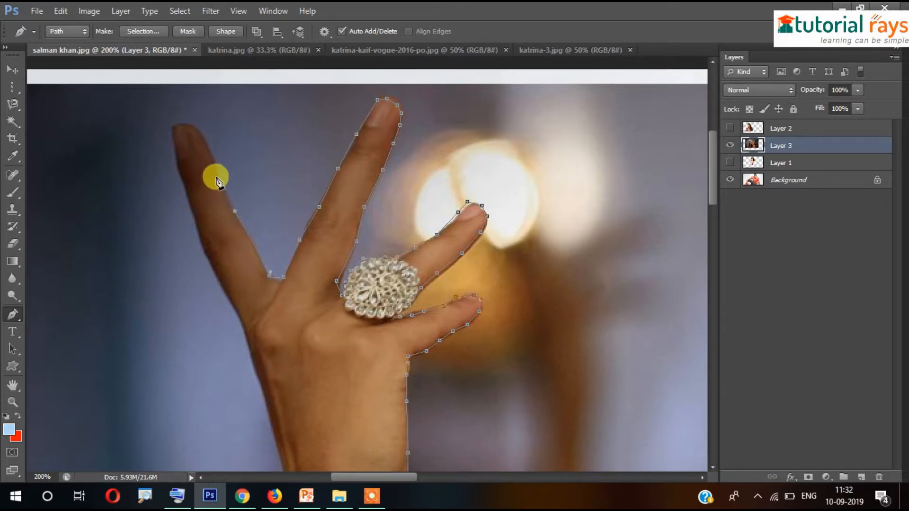
click(216, 172)
click(205, 147)
click(192, 129)
click(179, 128)
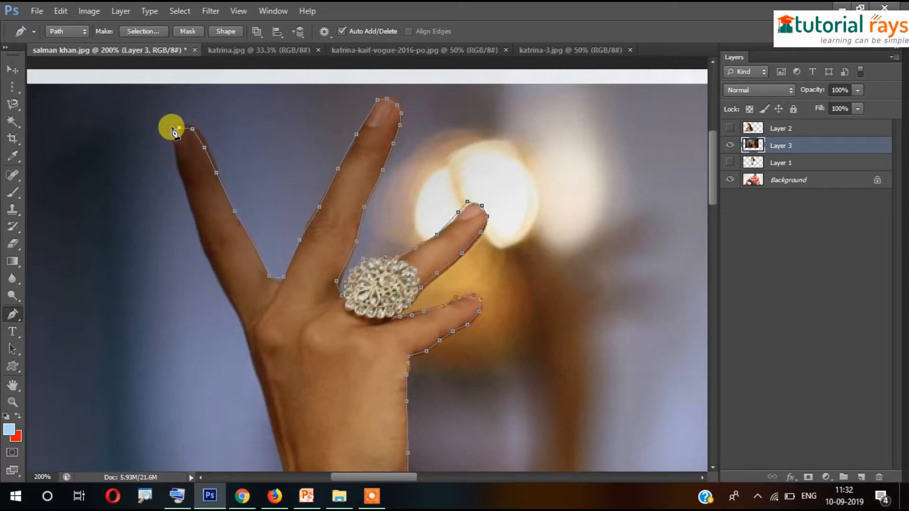
click(171, 130)
click(198, 228)
Continue anchors down the hand's and arm's left edge and along the top of the bangles
drag(330, 251, 338, 117)
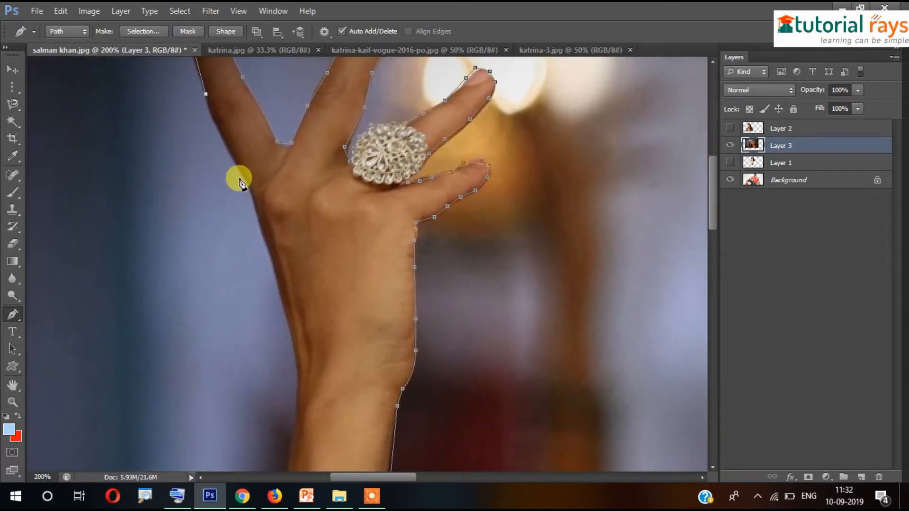
click(241, 176)
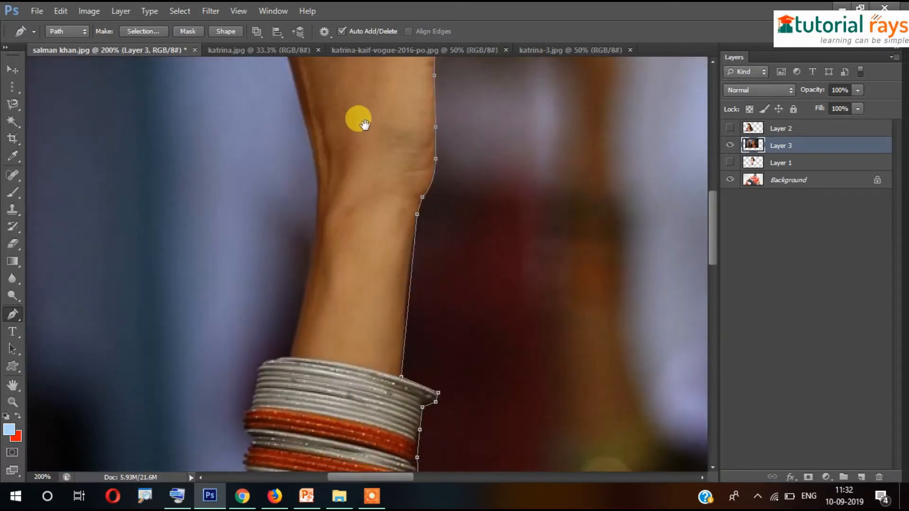
drag(337, 312, 356, 119)
click(319, 199)
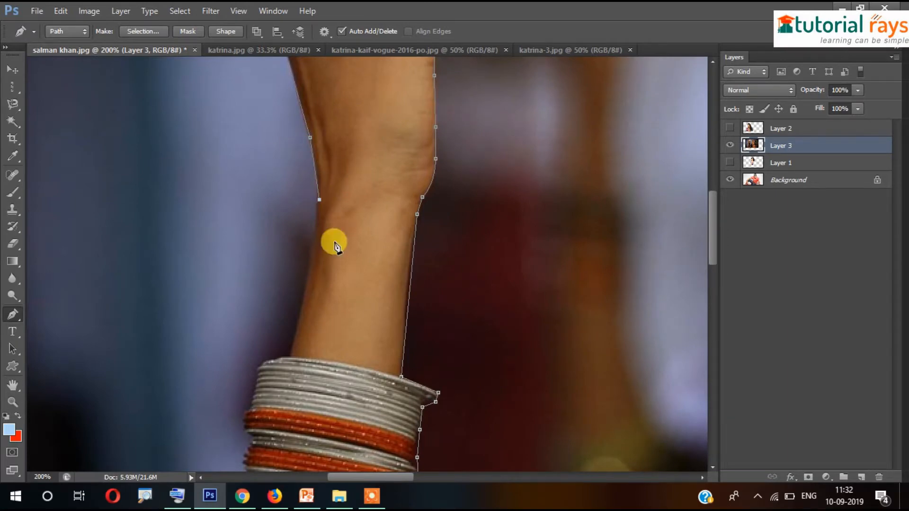
drag(347, 282, 384, 197)
click(348, 177)
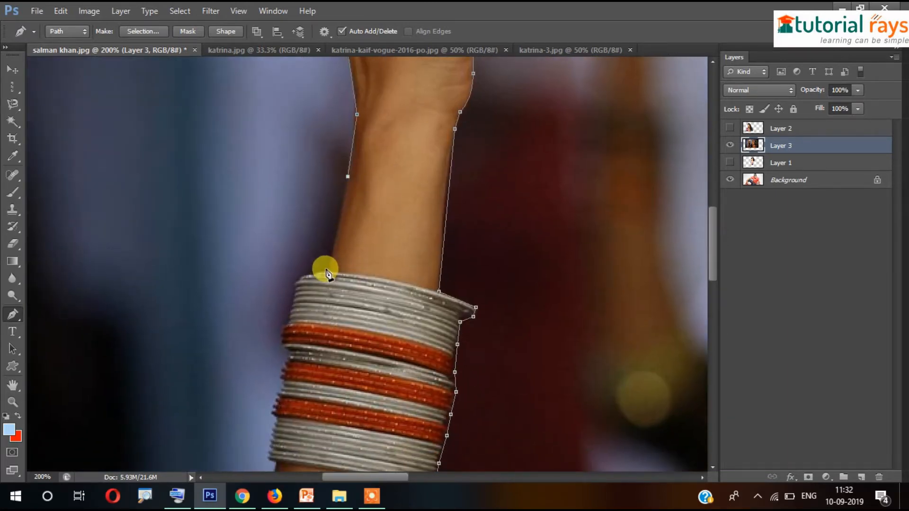
click(332, 270)
click(309, 273)
click(293, 283)
Trace down the left edge of the bangles to their bottom
drag(374, 304, 379, 156)
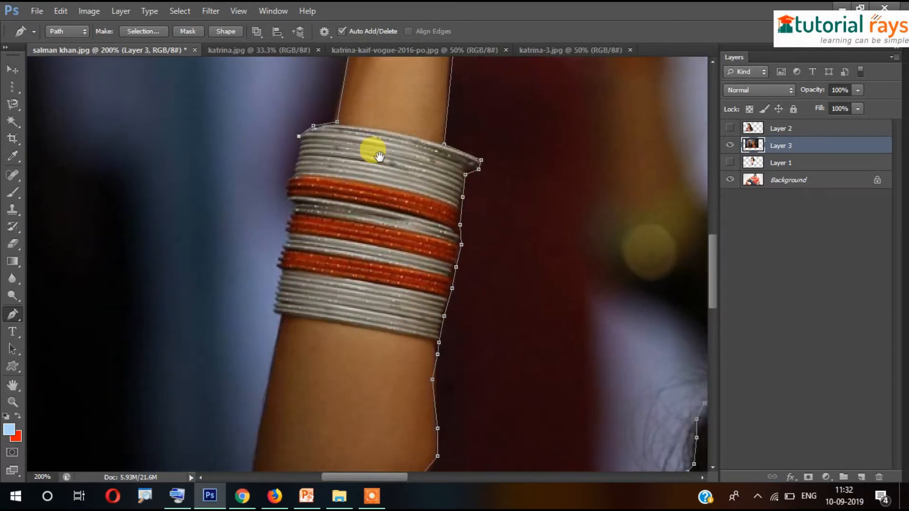
click(298, 154)
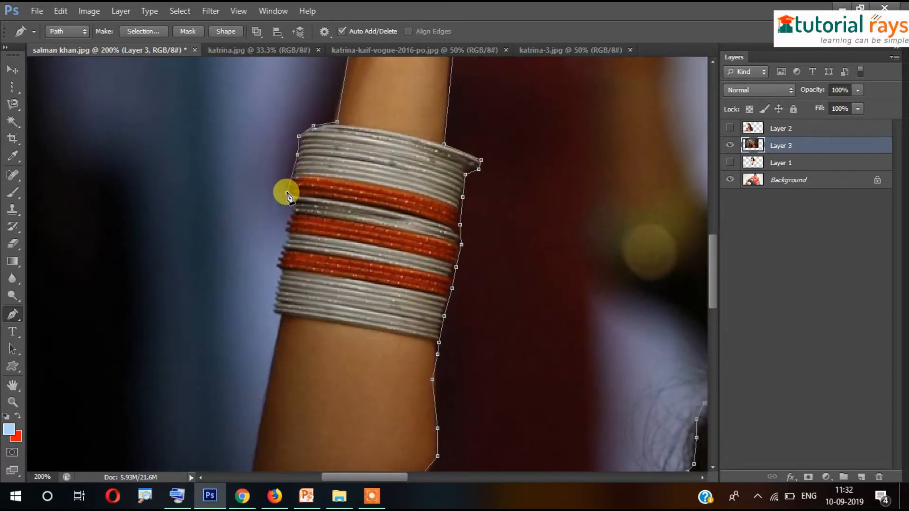
click(289, 220)
click(284, 247)
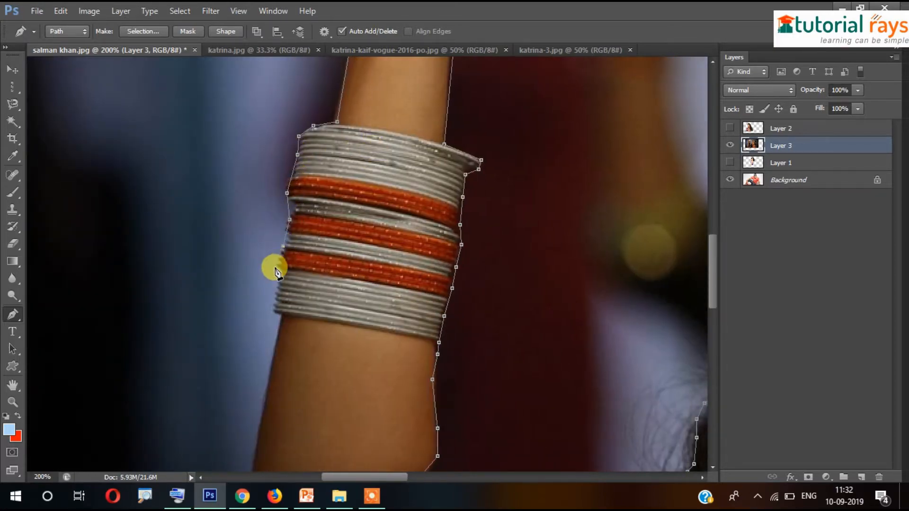
click(275, 268)
click(274, 286)
click(276, 311)
click(287, 319)
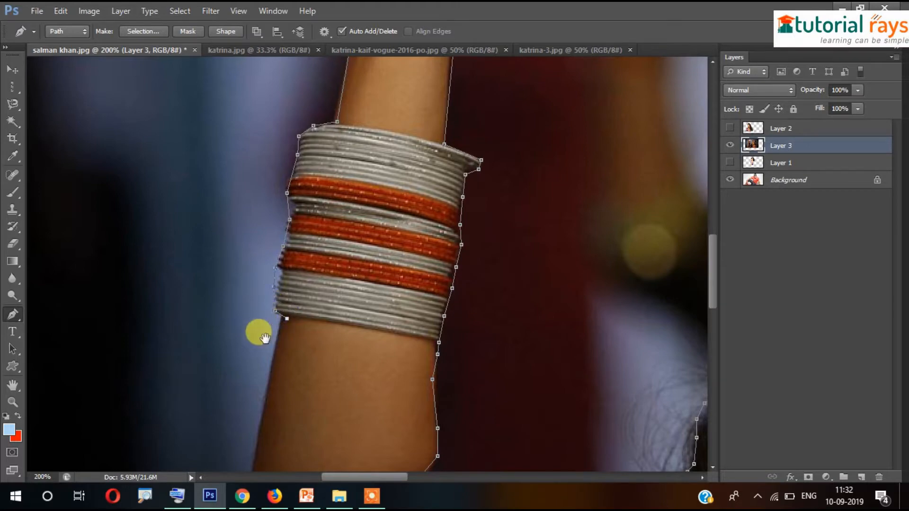
Extend the outline down the upper arm past the armband to the image's bottom edge
drag(264, 336, 354, 116)
click(359, 150)
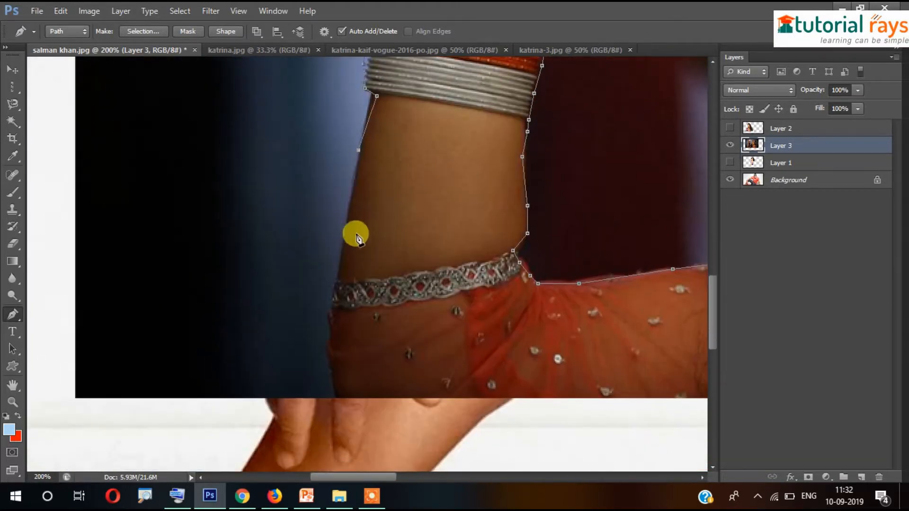
click(342, 240)
click(336, 286)
scroll(397, 255, down, 3)
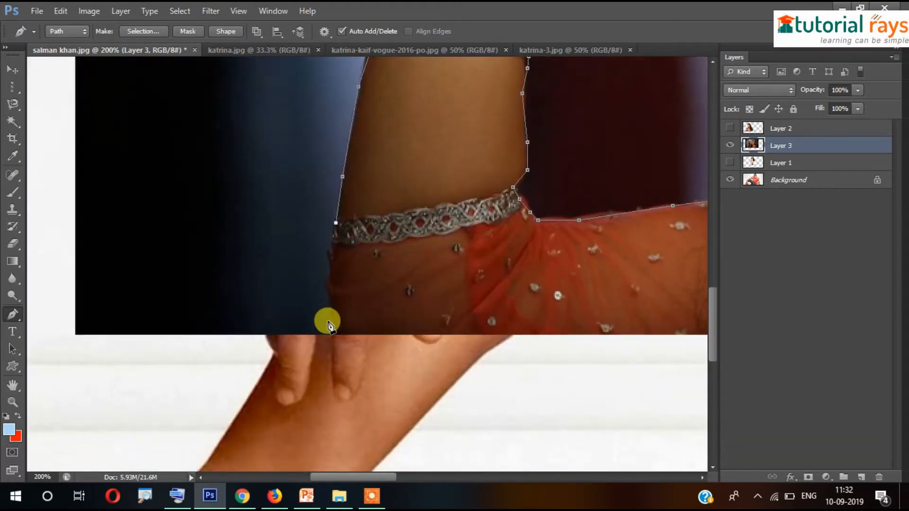
click(329, 282)
click(332, 301)
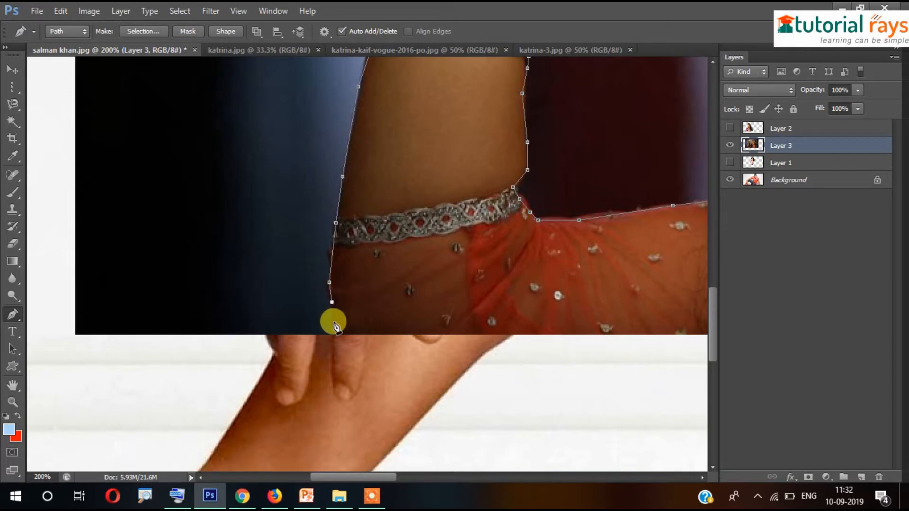
drag(428, 347, 131, 262)
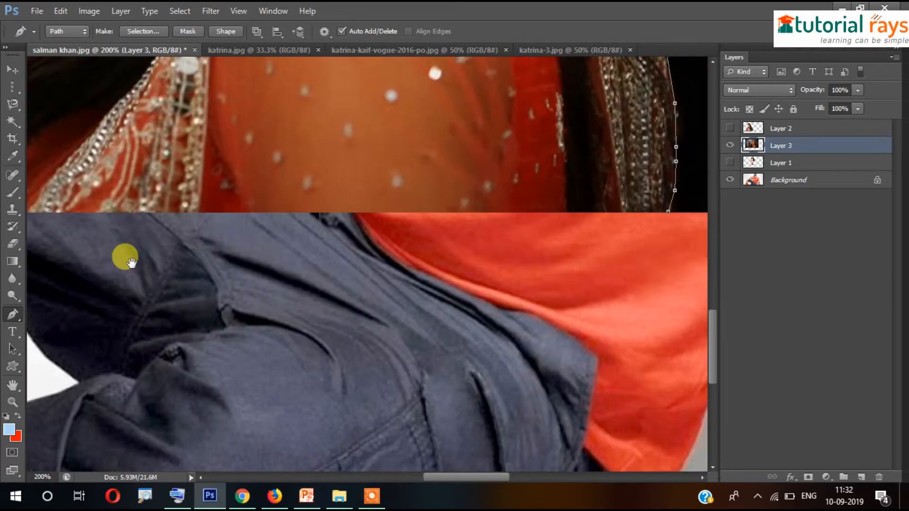
drag(364, 268, 234, 288)
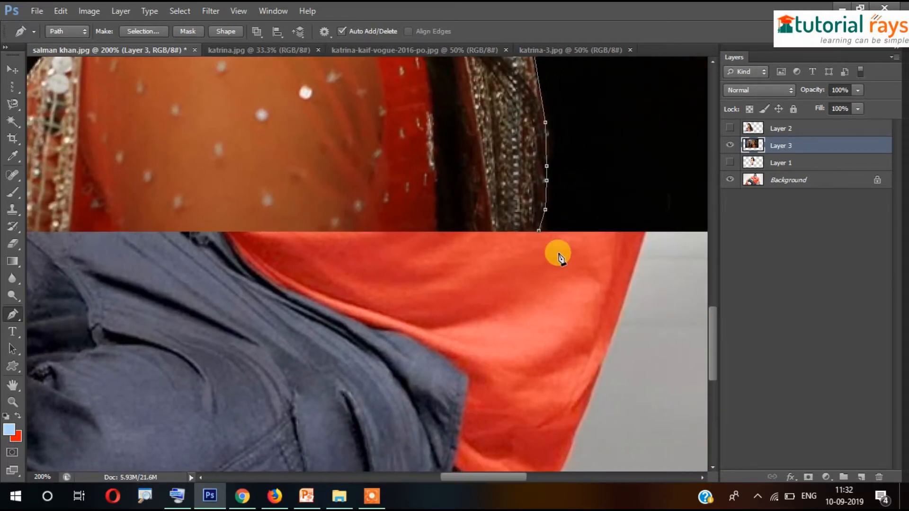
Close the path at its starting anchor and convert it to a selection with Make Selection
click(538, 232)
right_click(364, 147)
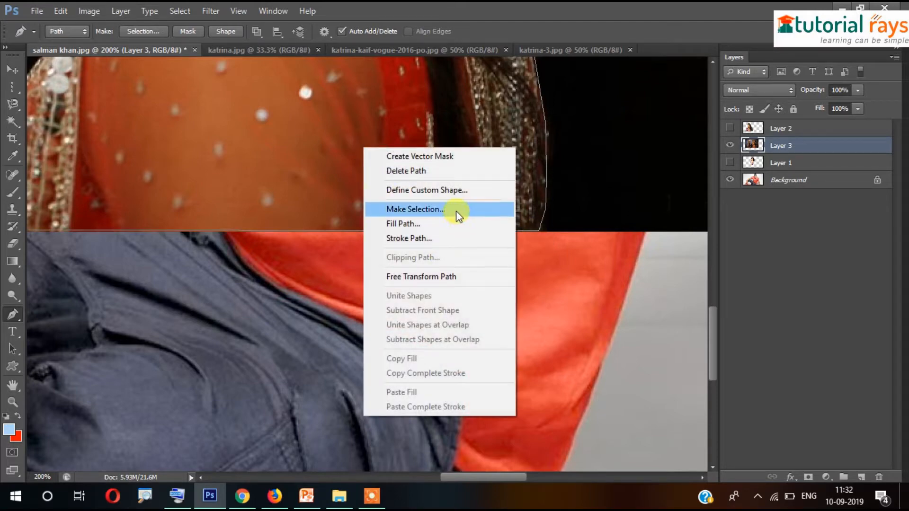
right_click(281, 107)
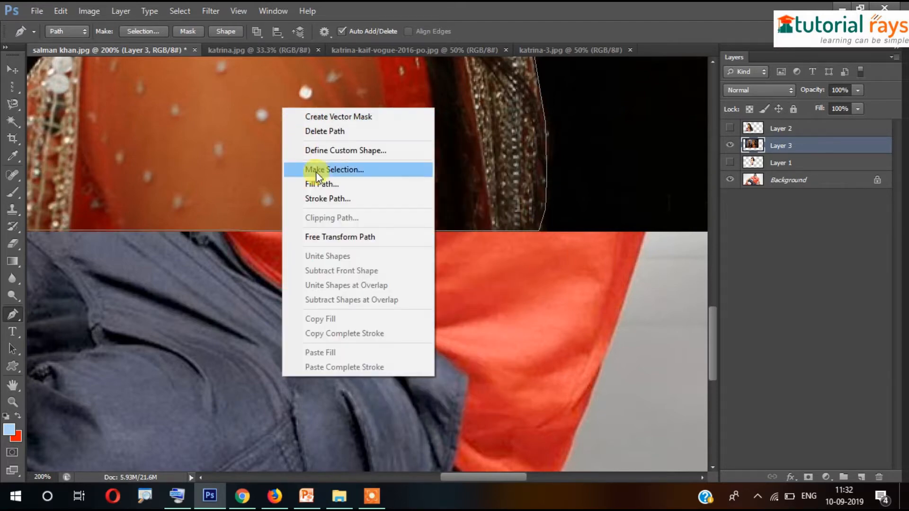
click(348, 170)
click(513, 143)
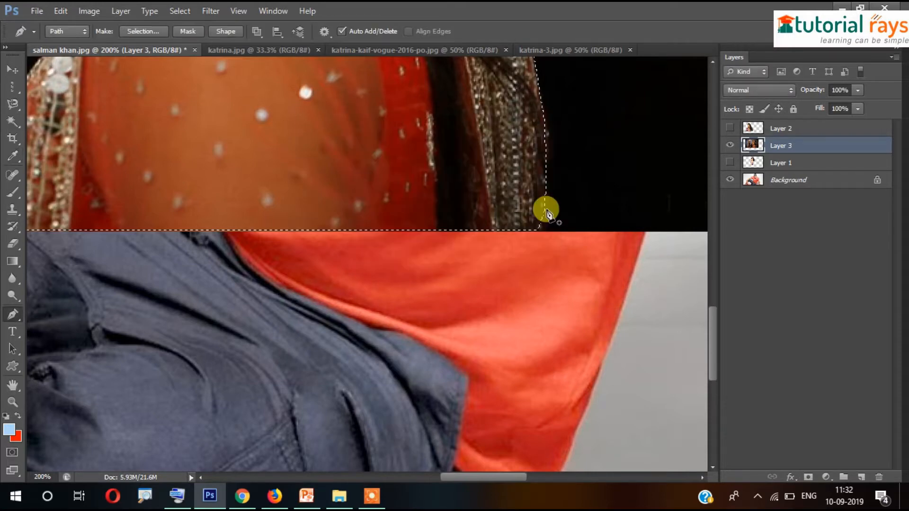
Invert the selection, delete the background around the woman, and deselect
key(ctrl+minus)
key(ctrl+minus)
key(ctrl+minus)
key(ctrl+minus)
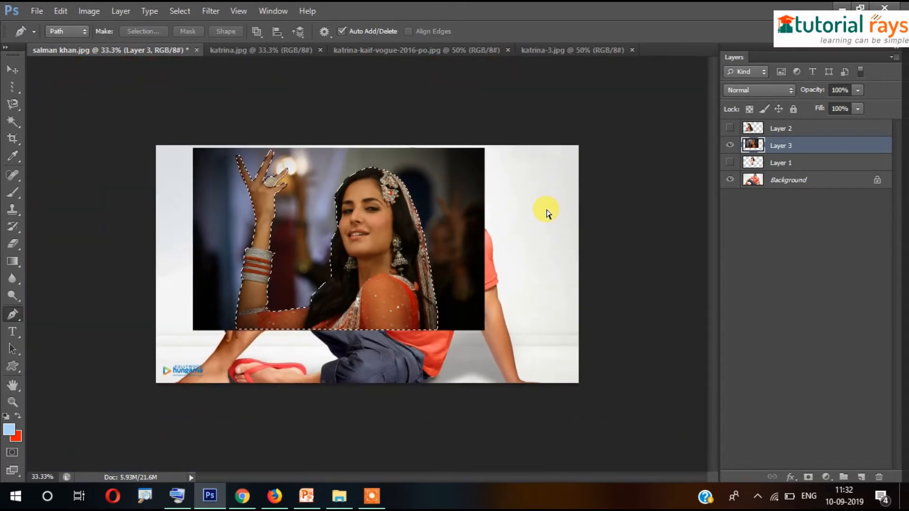
key(ctrl+shift+i)
key(Delete)
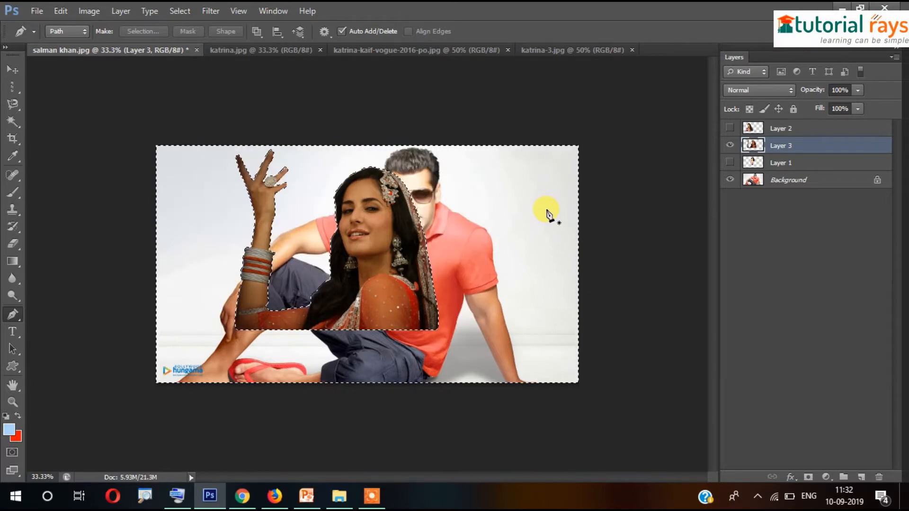
key(ctrl+d)
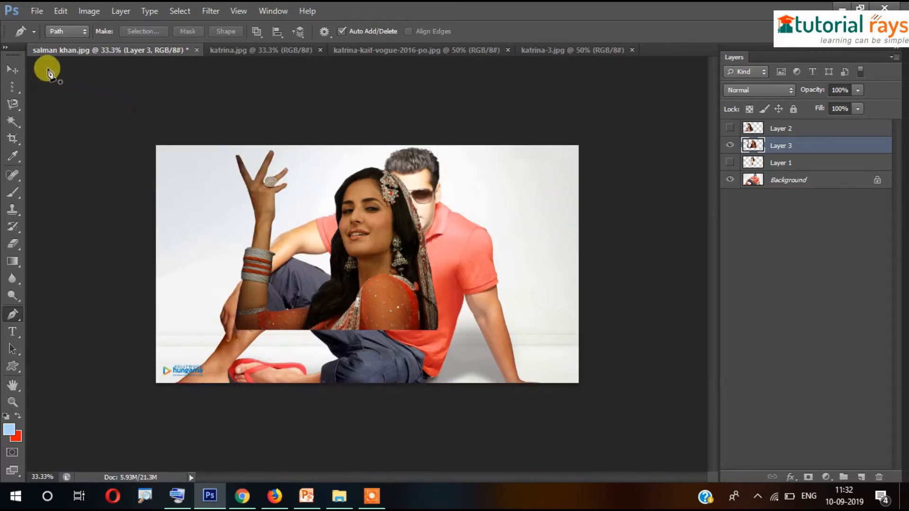
Move Layer 3's cut-out woman right and down, then show the katrina-kaif-vogue-2016-po.jpg document
click(17, 69)
drag(392, 305, 430, 292)
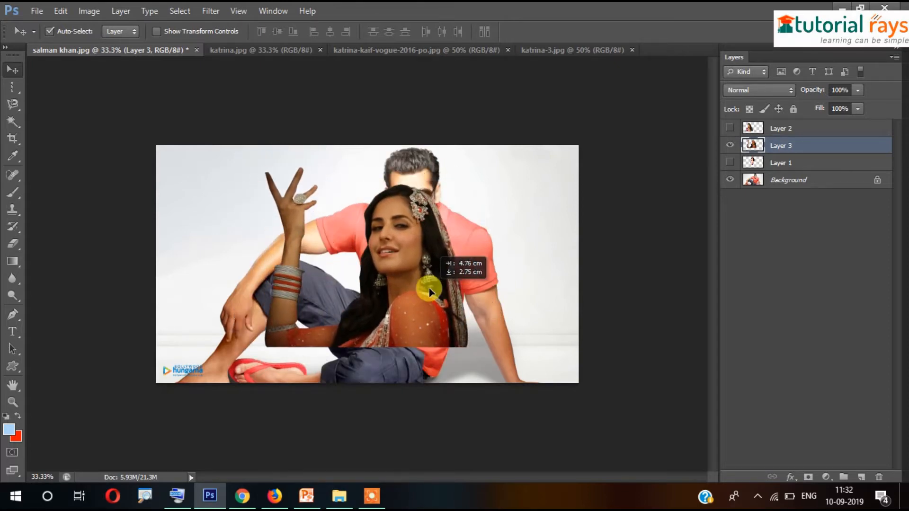
click(396, 53)
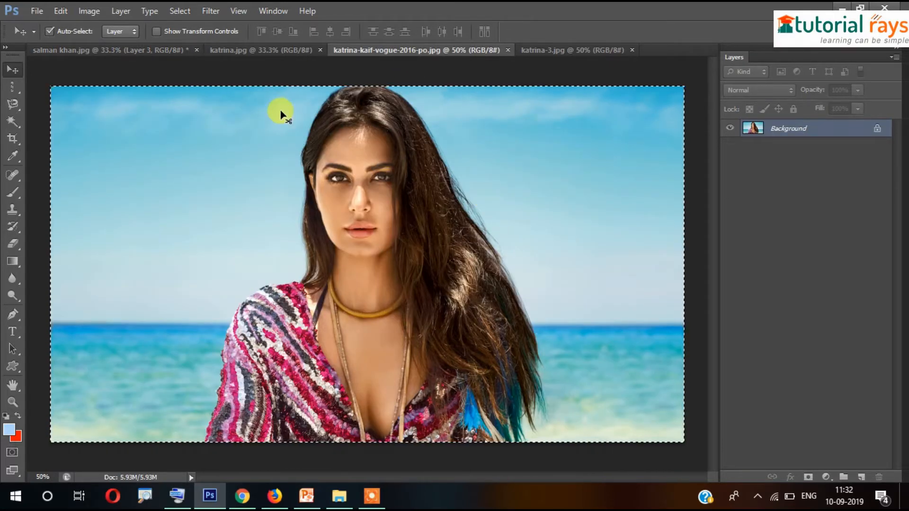
Paste the beach portrait into salman khan.jpg as Layer 4, scaled to about 74% and moved up-left
click(113, 51)
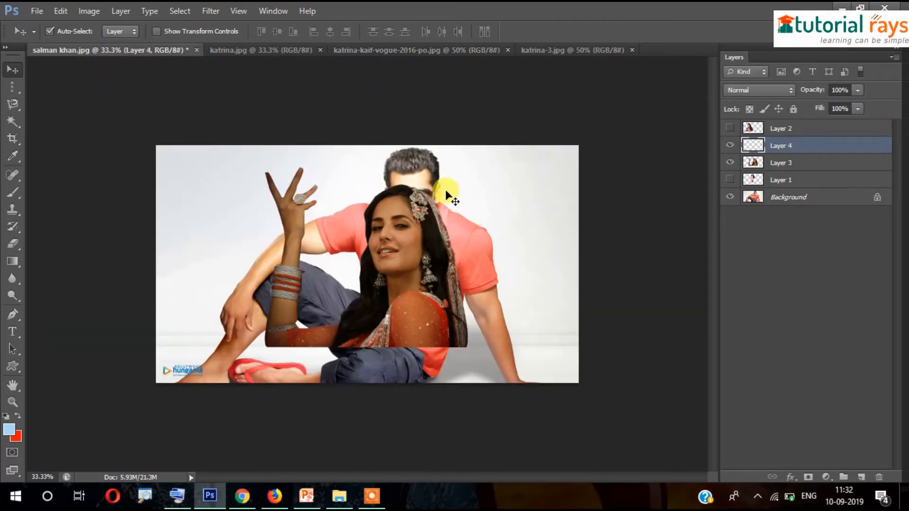
key(ctrl+v)
key(ctrl+t)
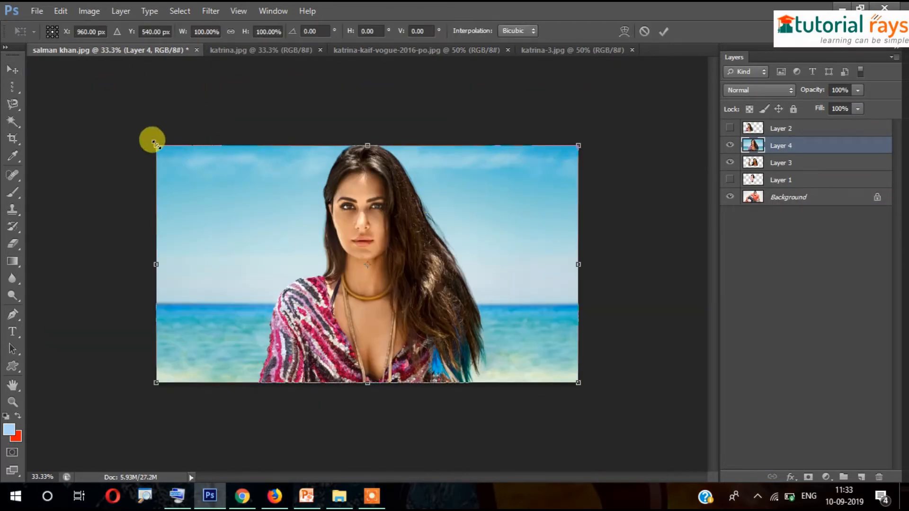
drag(156, 145, 266, 206)
drag(349, 260, 284, 223)
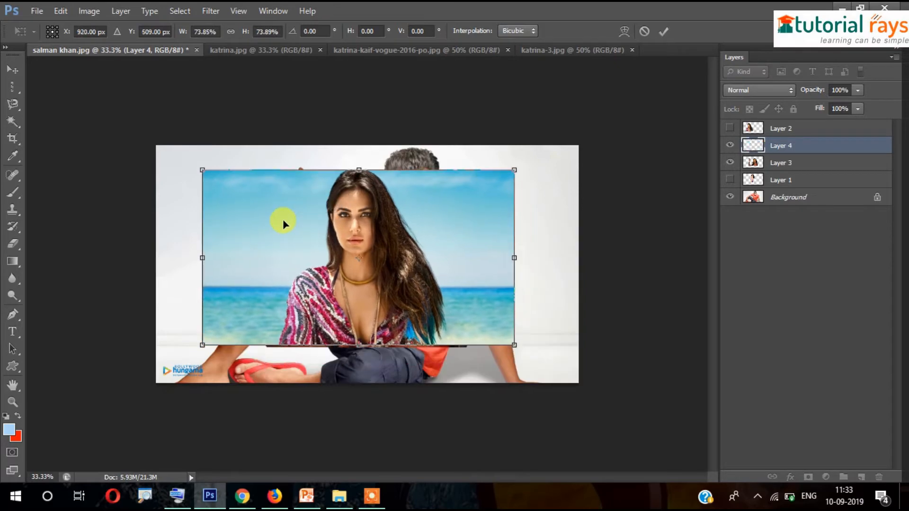
key(Return)
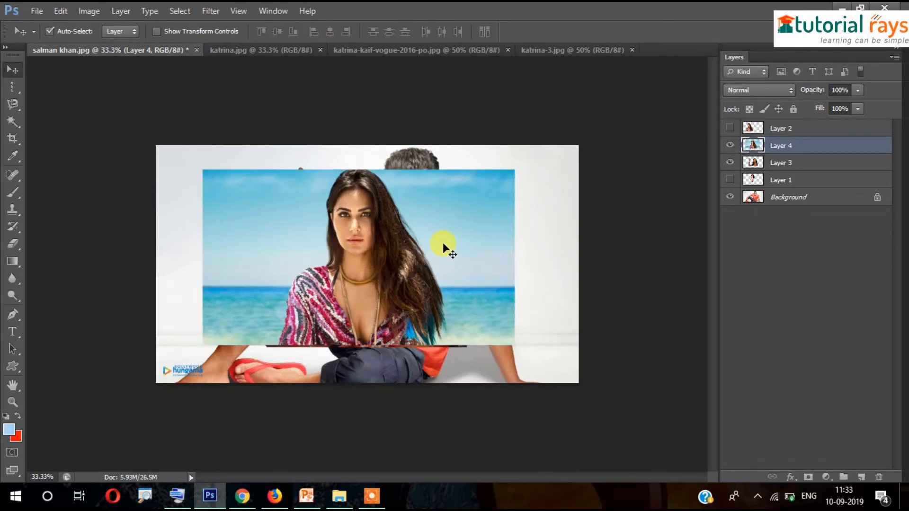
click(15, 125)
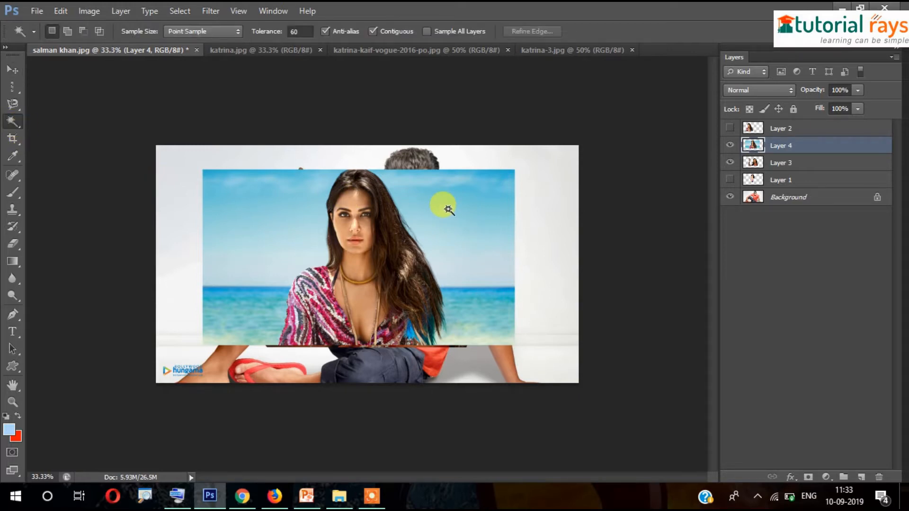
Magic-wand the sky on both sides of her hair, zoom in to 66.67%, then deselect
click(467, 209)
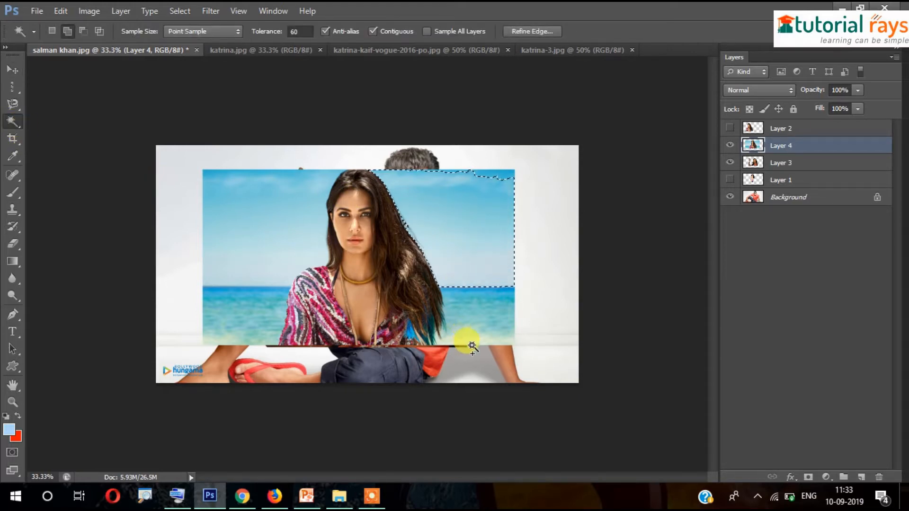
shift+click(258, 240)
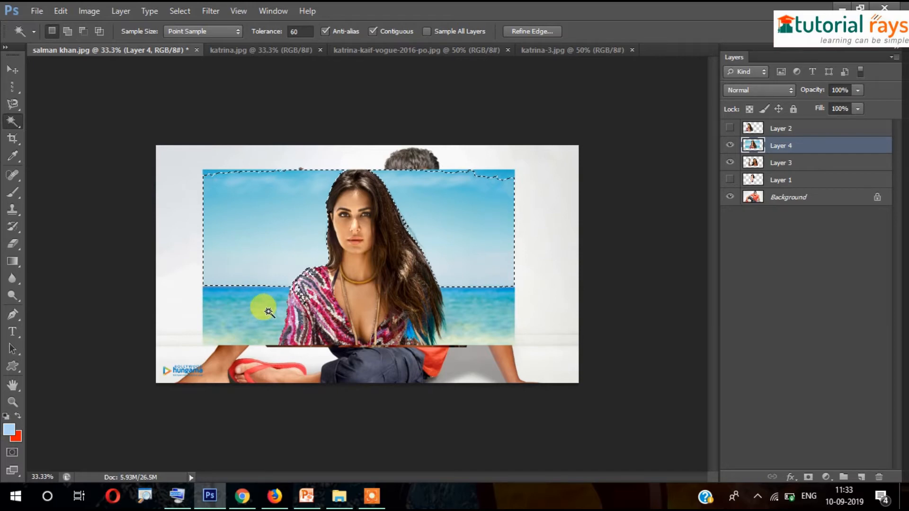
key(ctrl+plus)
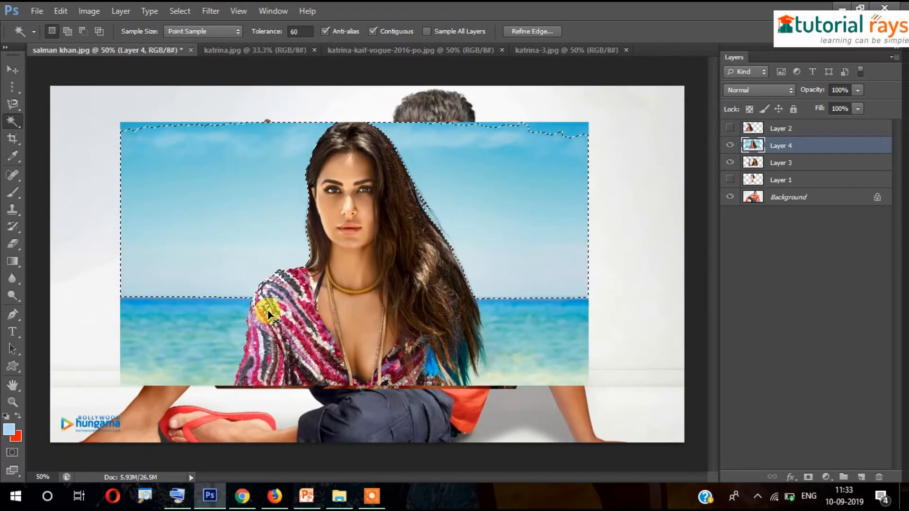
key(ctrl+plus)
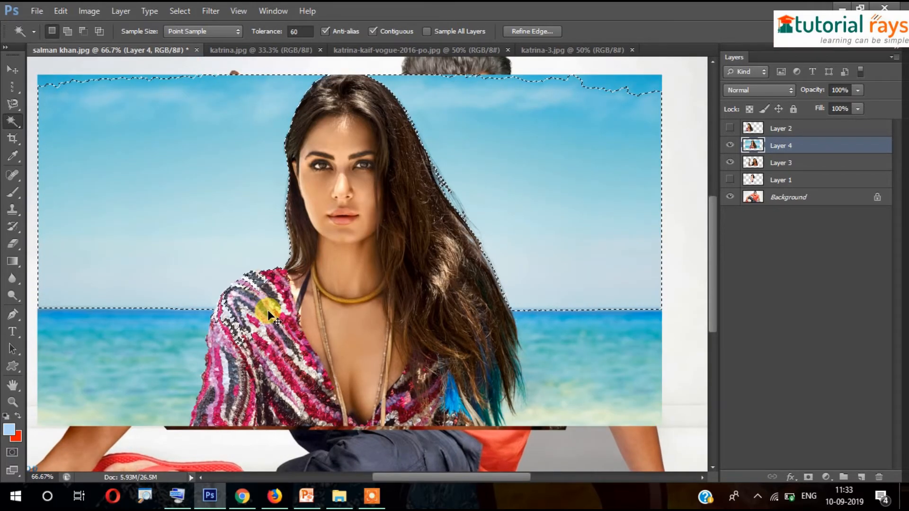
key(ctrl+d)
Set Magic Wand Tolerance to 40 and select the left sky and sea bands
key(Return)
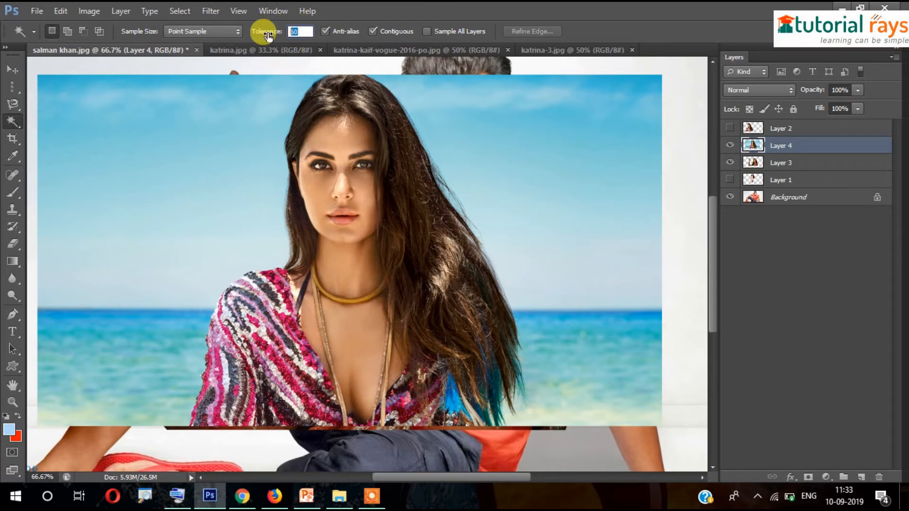
text(40)
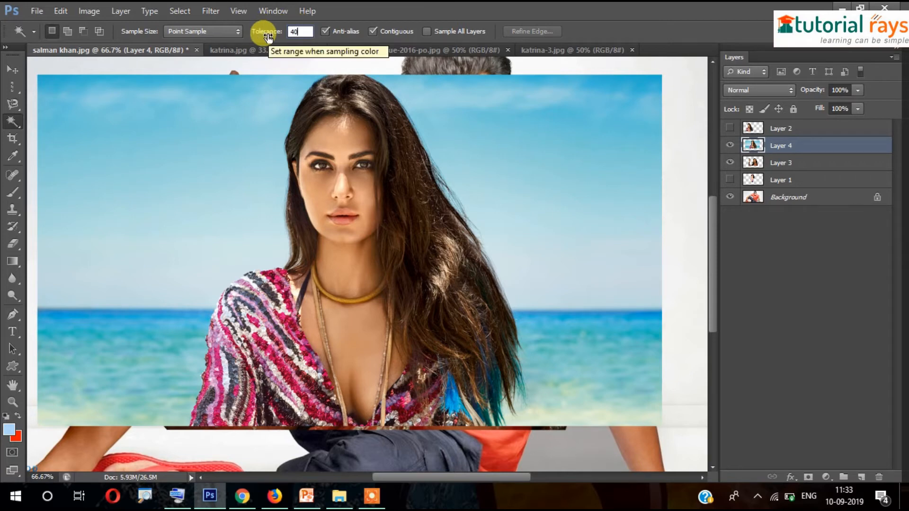
key(Return)
click(206, 141)
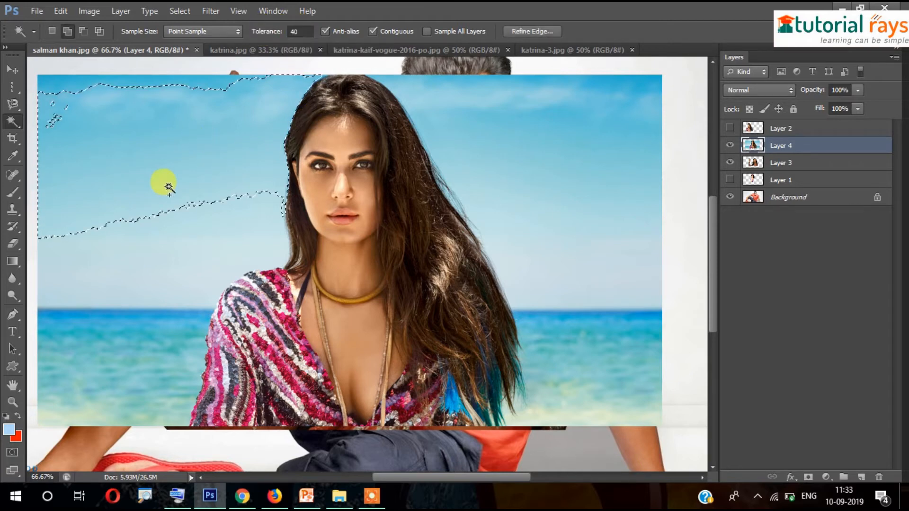
click(145, 249)
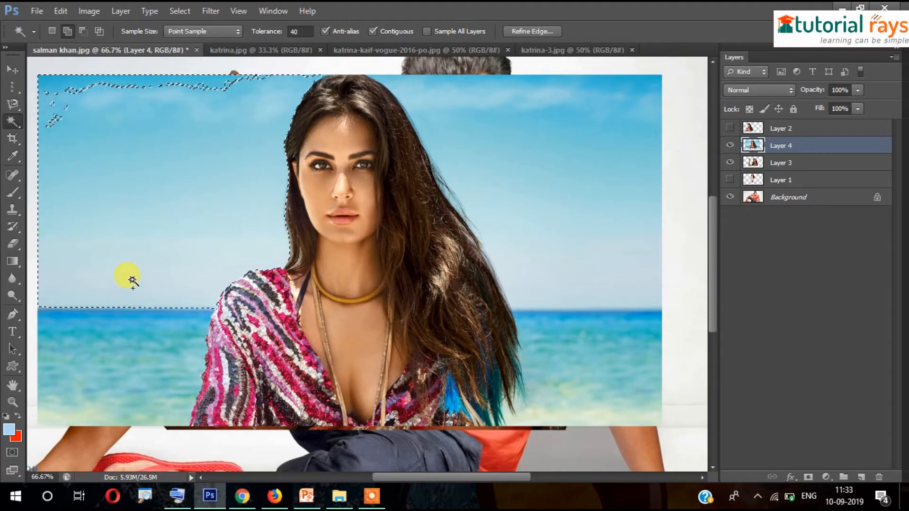
click(129, 353)
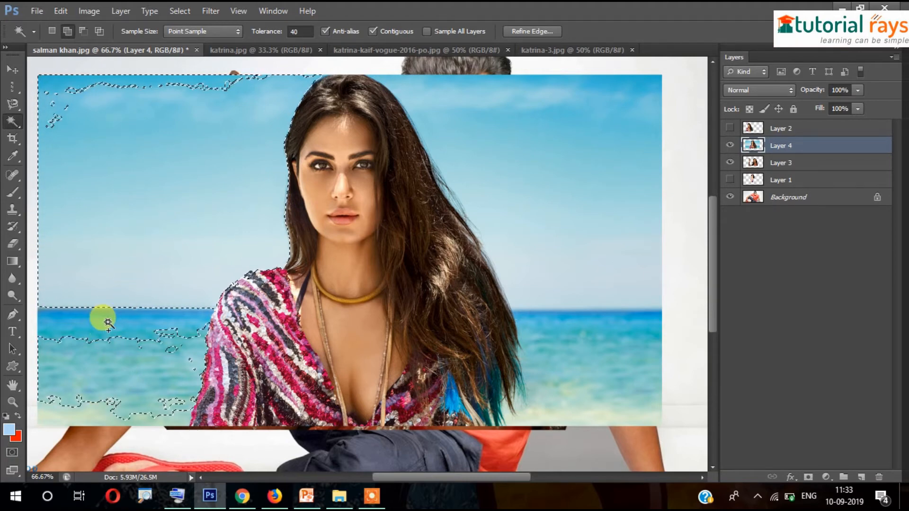
click(71, 323)
click(51, 323)
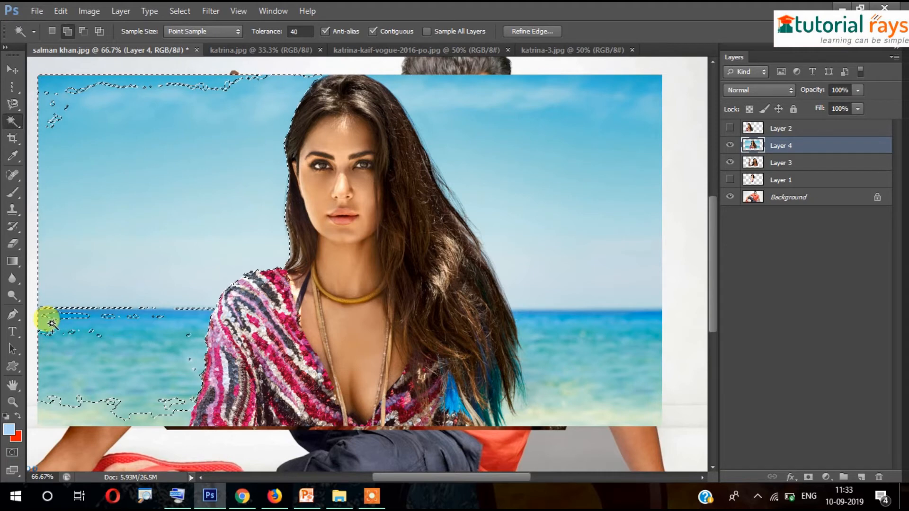
click(151, 316)
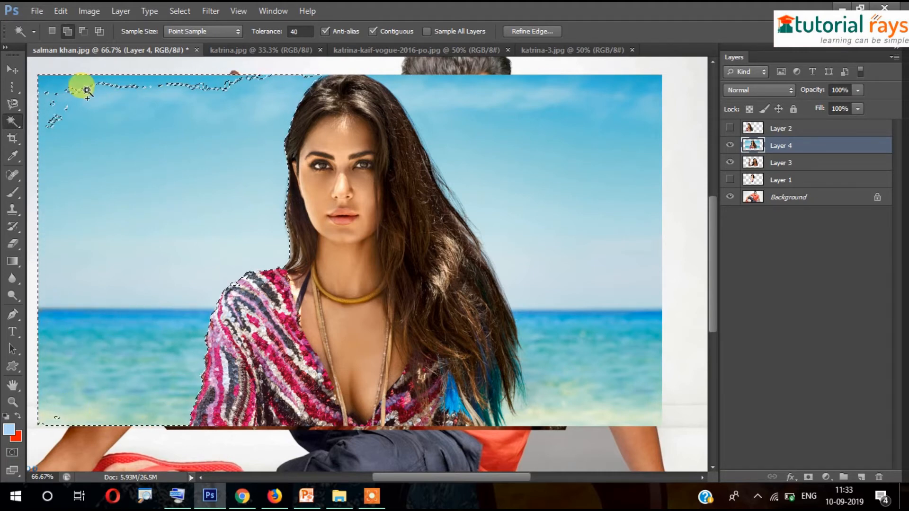
Add the top sky, the sky and water right of her hair, and remaining horizon slivers
click(69, 87)
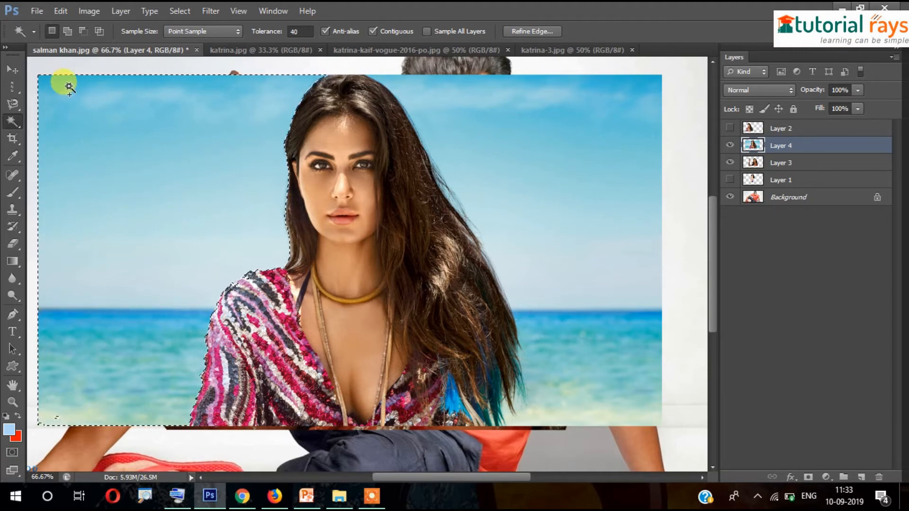
click(438, 89)
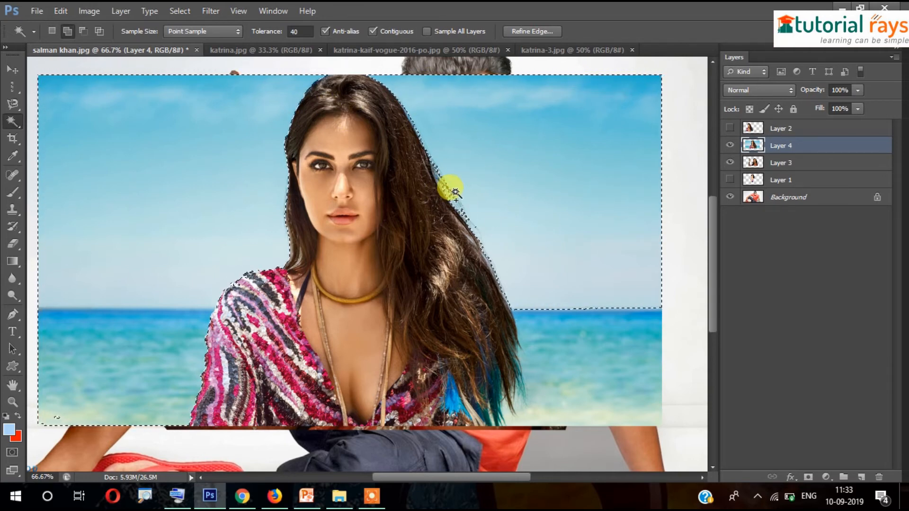
click(556, 358)
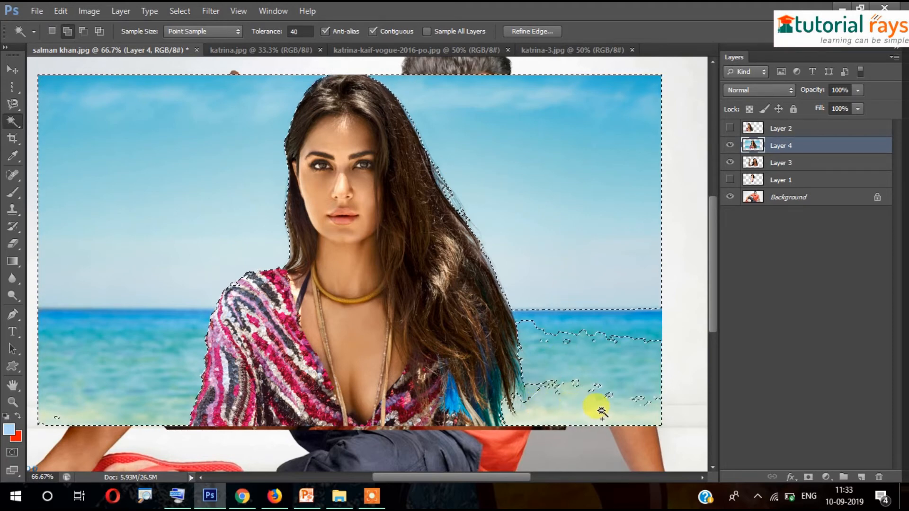
click(637, 404)
click(623, 333)
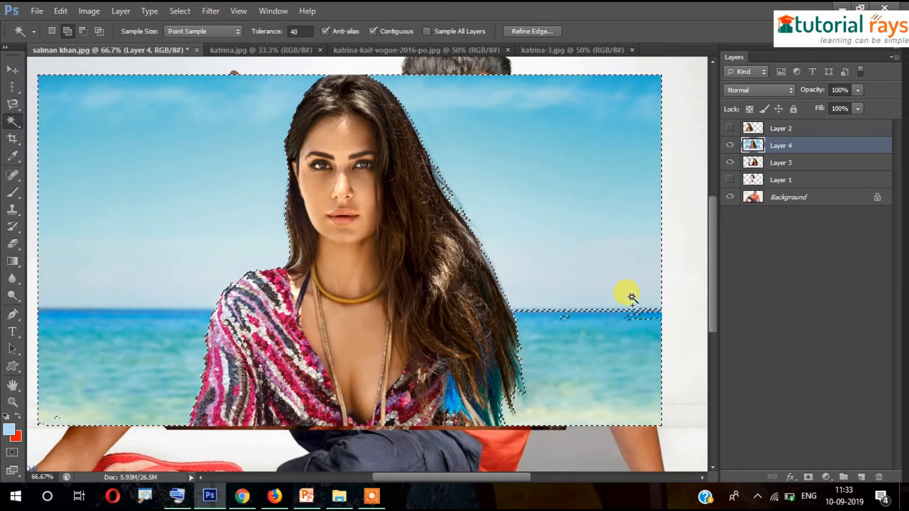
click(539, 310)
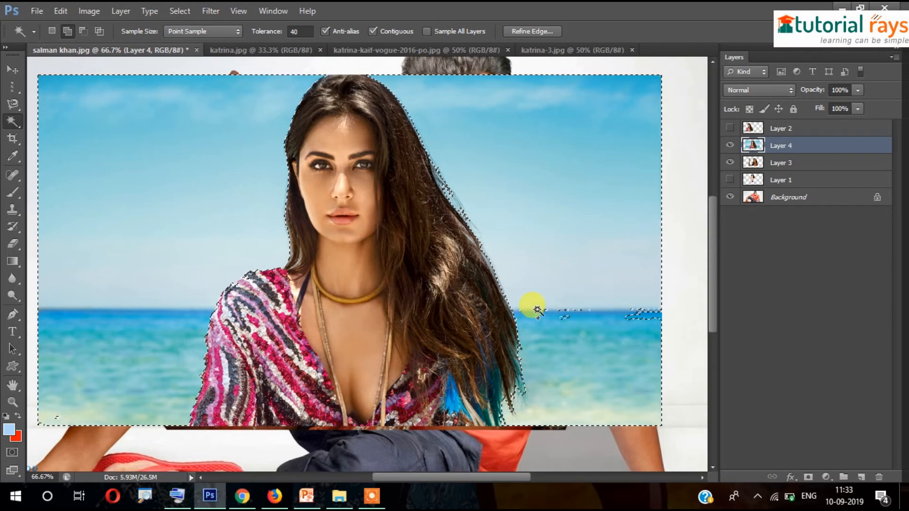
click(639, 311)
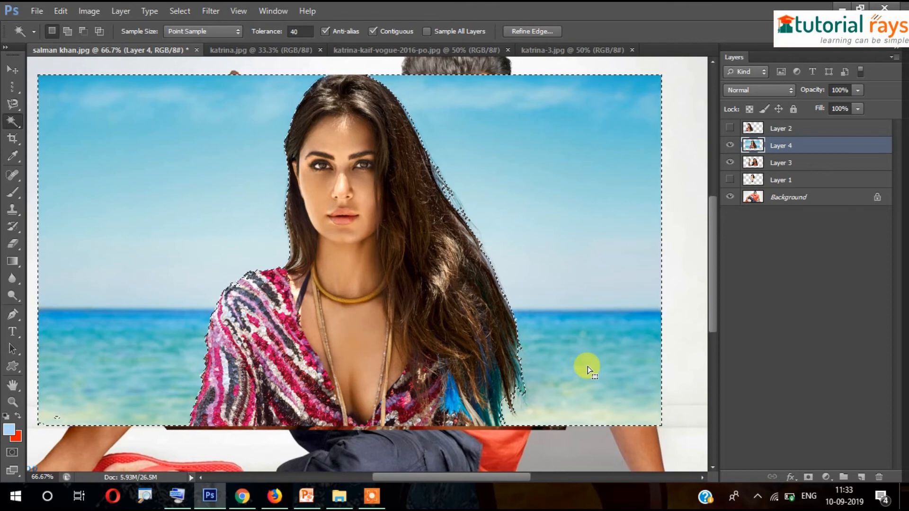
Delete the selected sky and sea, deselect, and zoom out to the whole composite
key(Delete)
key(ctrl+d)
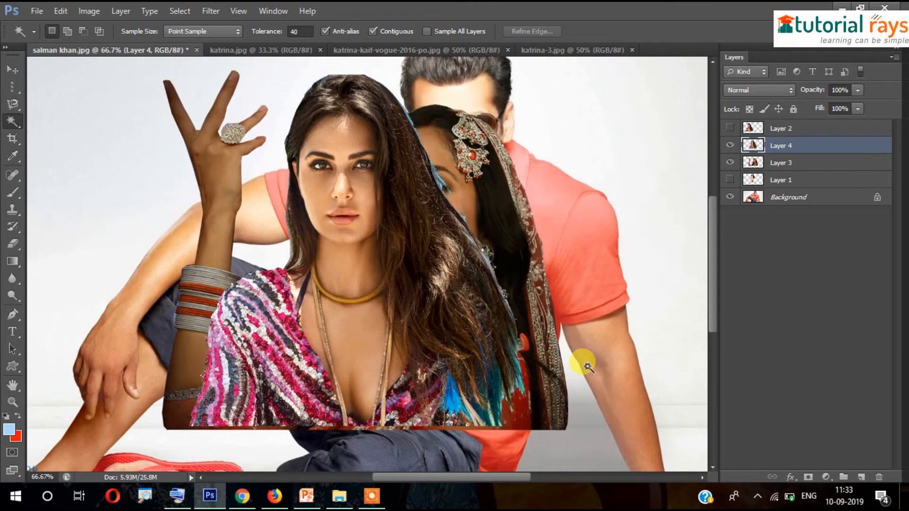
key(ctrl+minus)
key(ctrl+minus)
key(ctrl+minus)
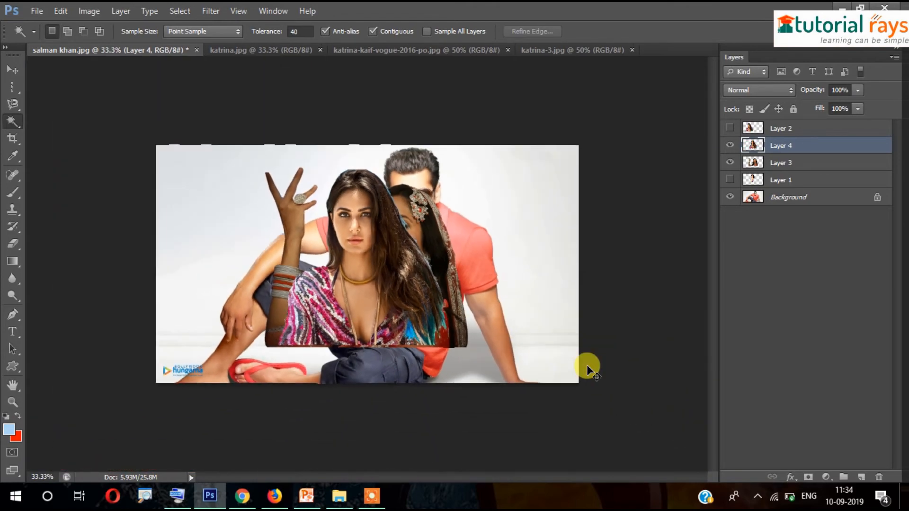